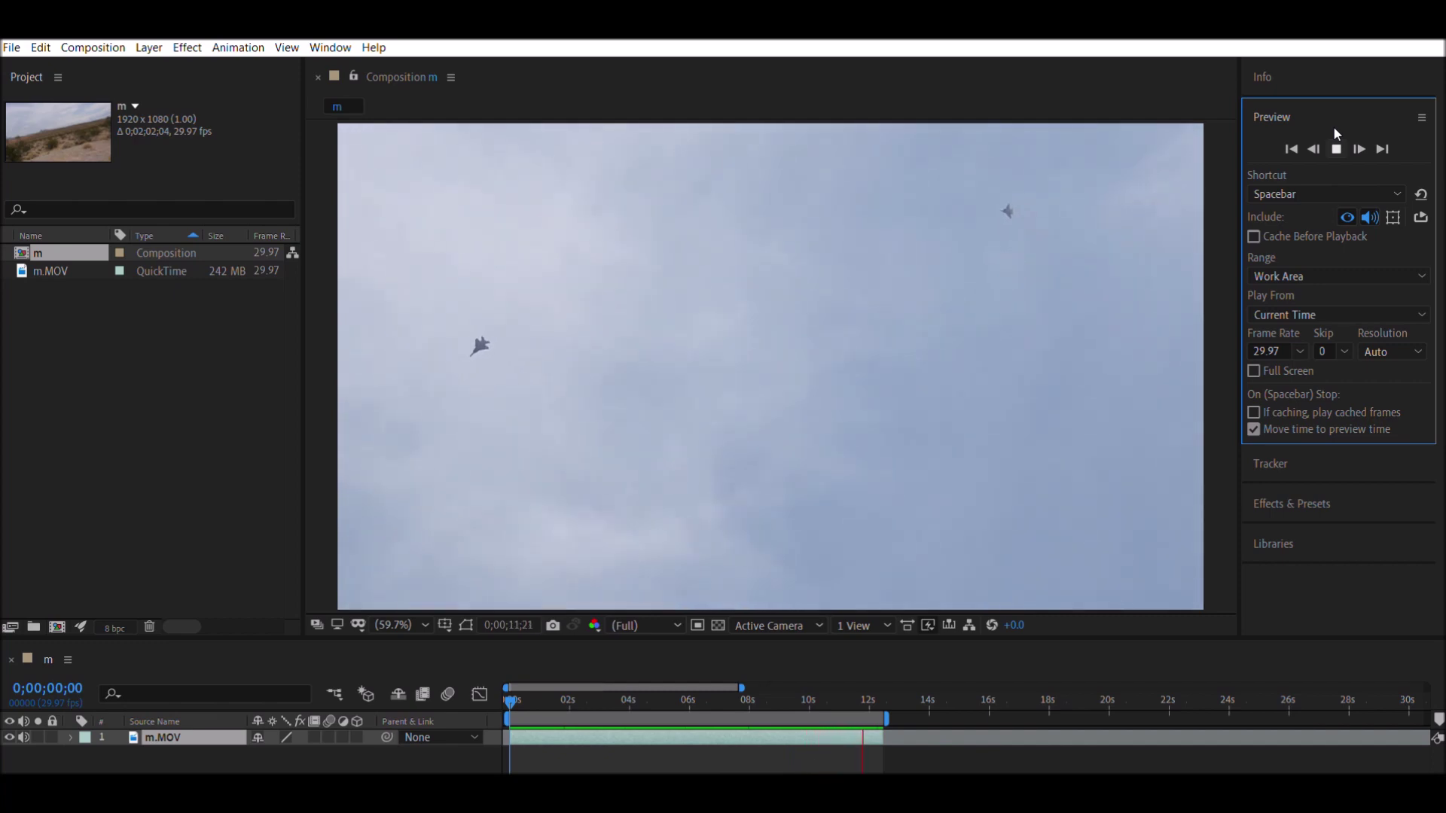
Stop the preview, return to the first frame and start a Stabilize Motion track on m.MOV
key(space)
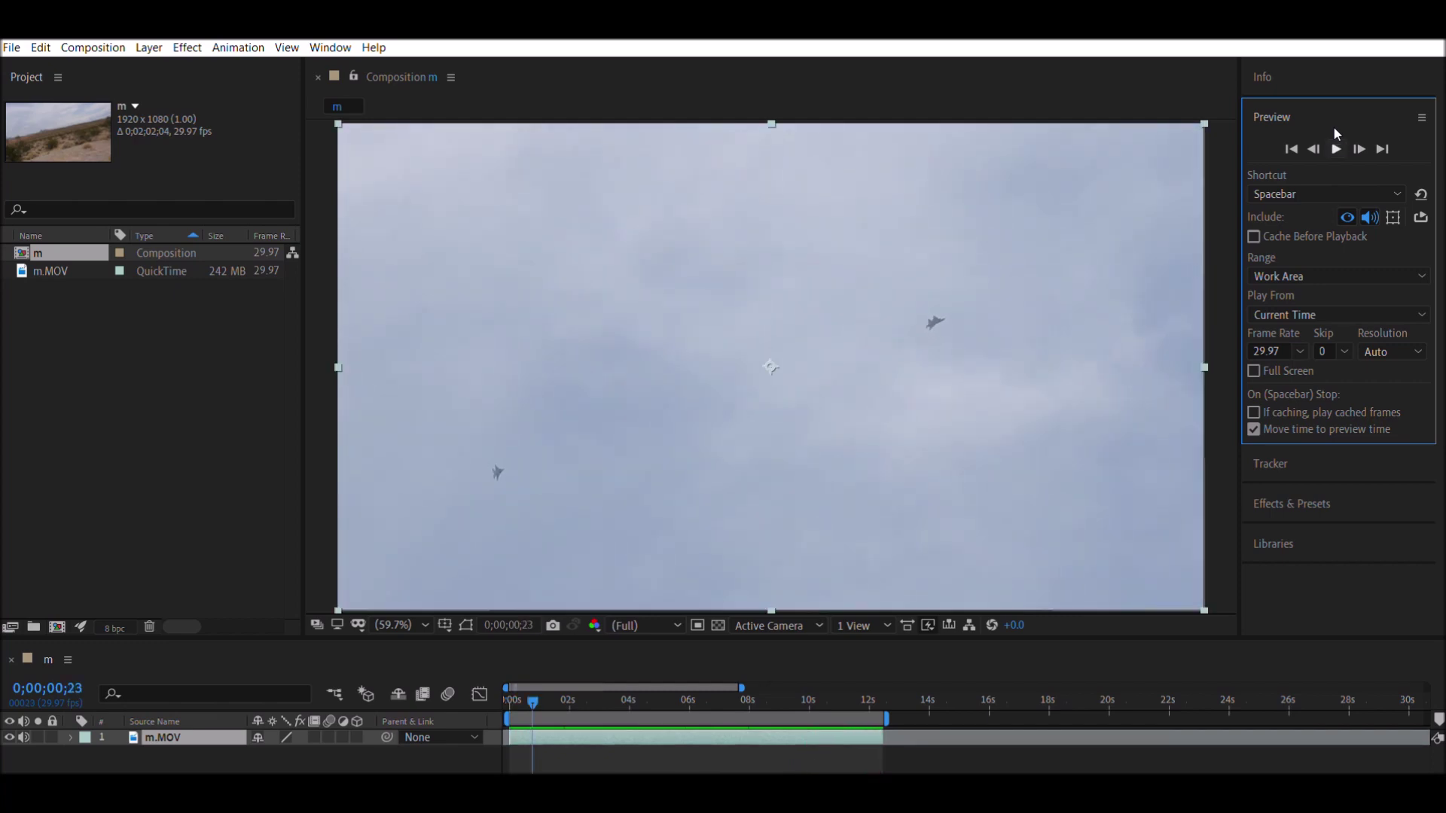
click(537, 691)
key(Home)
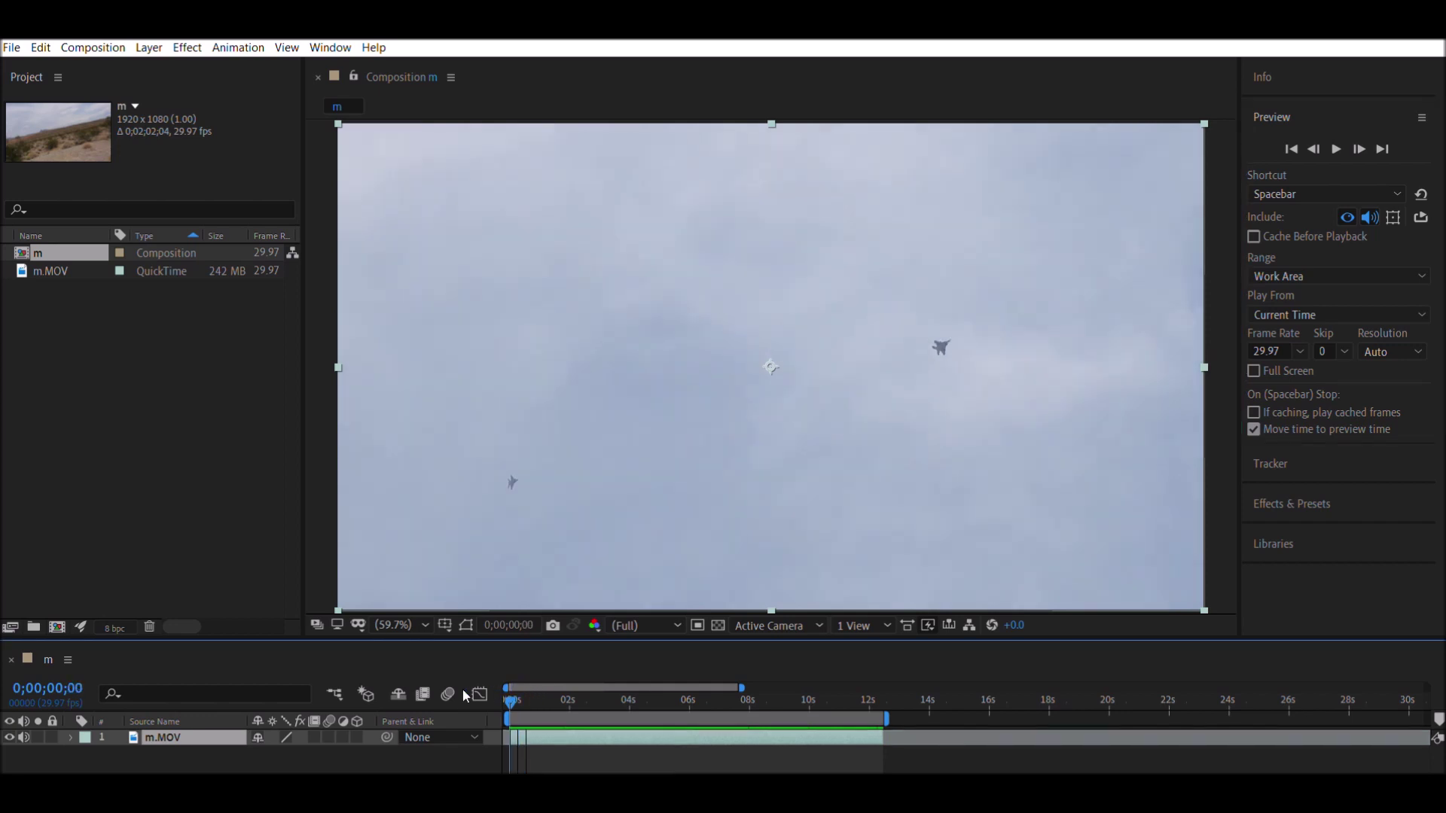
click(1276, 100)
click(1276, 136)
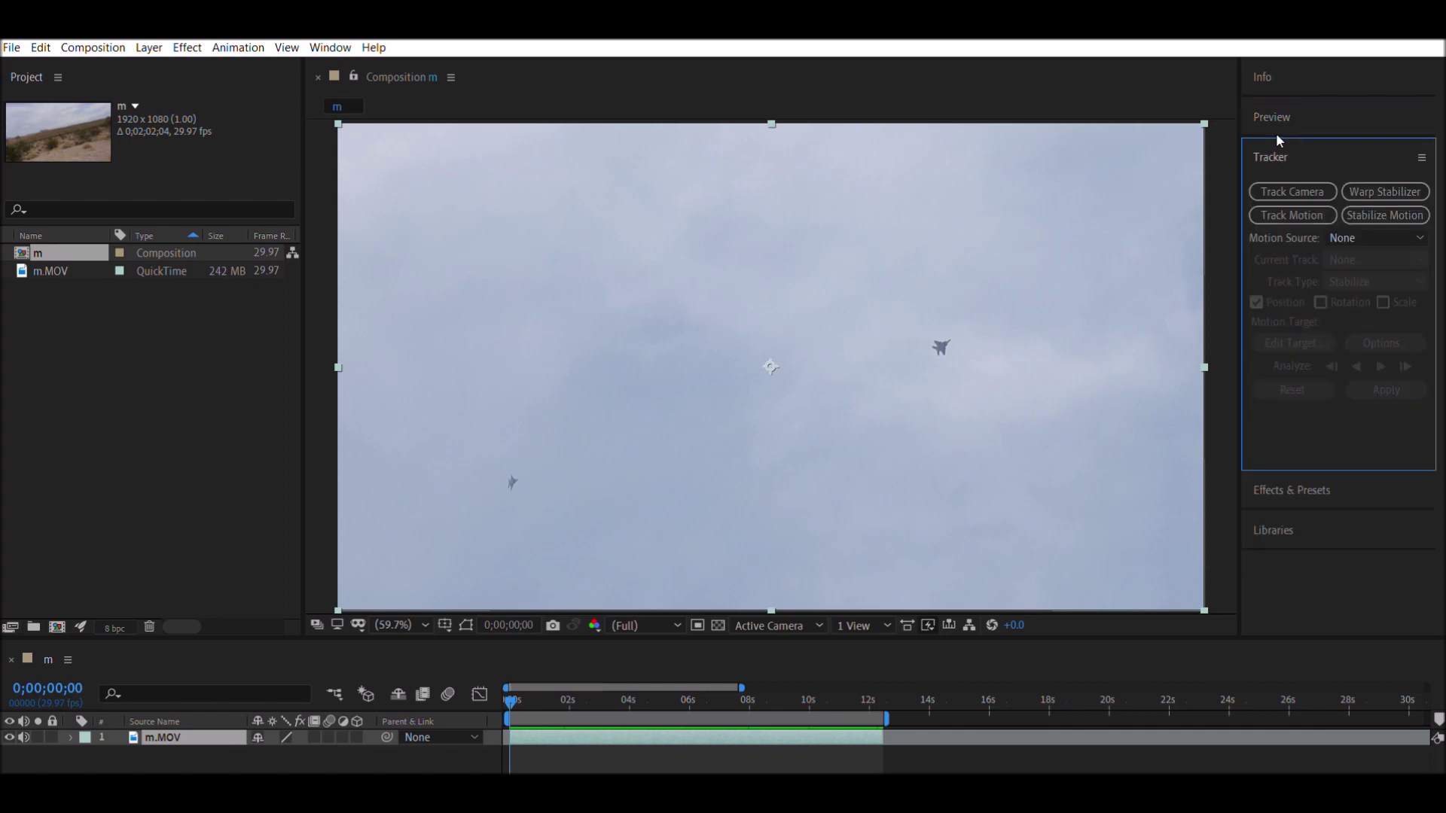
click(1378, 213)
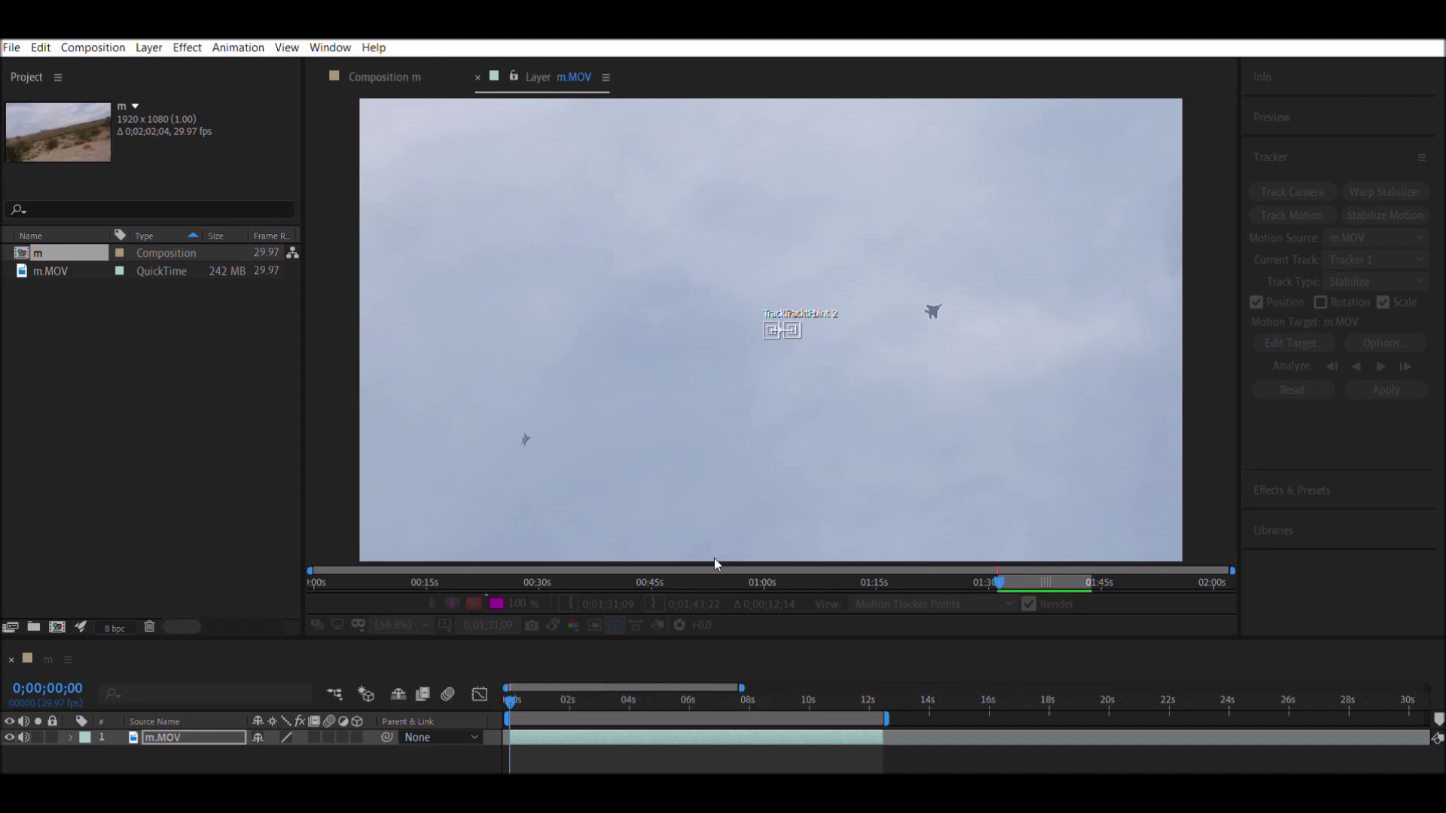
Enlarge both search areas and place Track Point 1 on the right jet and Track Point 2 on the left
click(765, 322)
drag(763, 318, 742, 337)
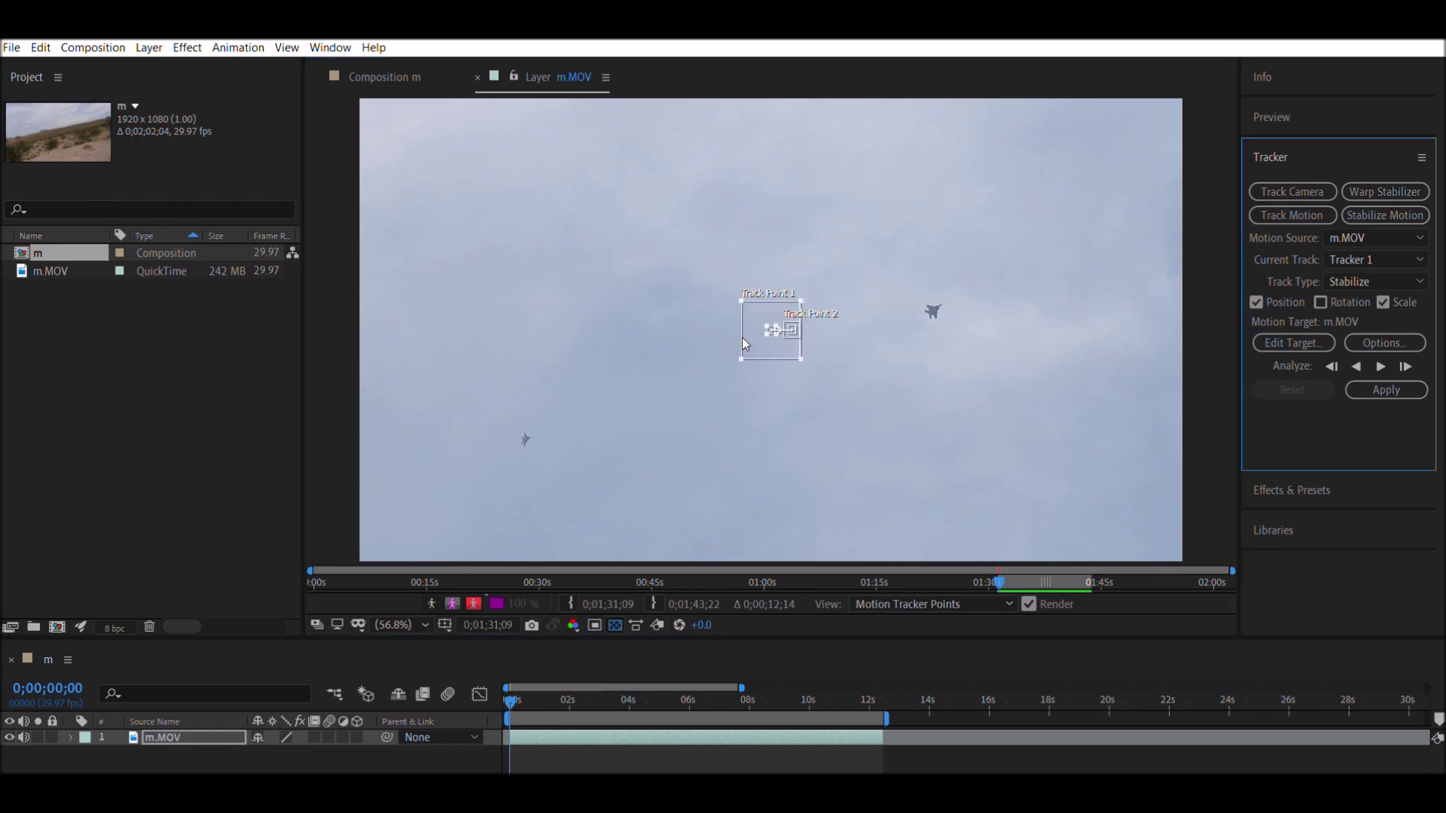
drag(755, 332, 919, 306)
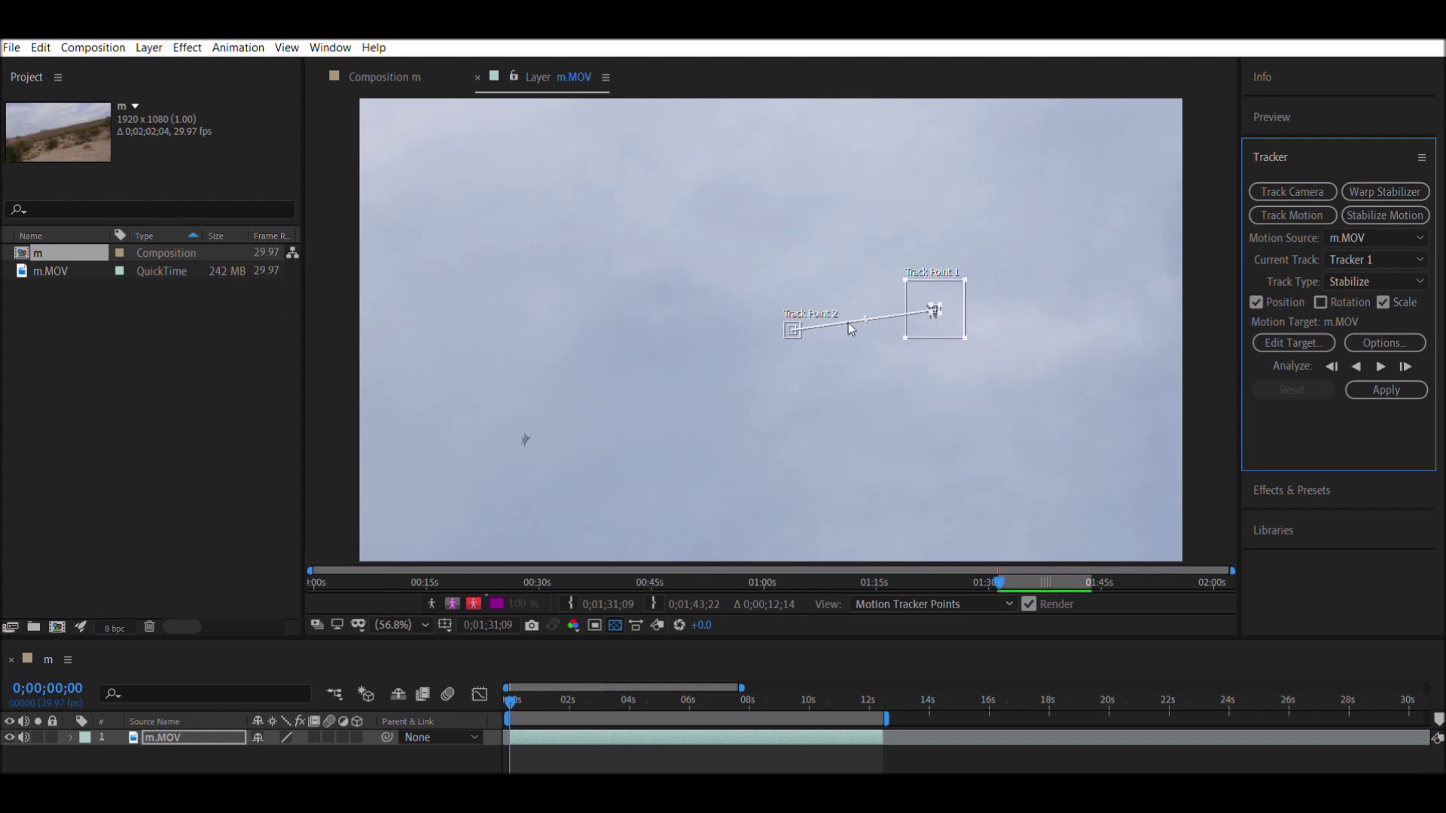
click(800, 322)
mouse_move(801, 322)
mouse_down()
mouse_move(826, 343)
mouse_move(547, 437)
mouse_up()
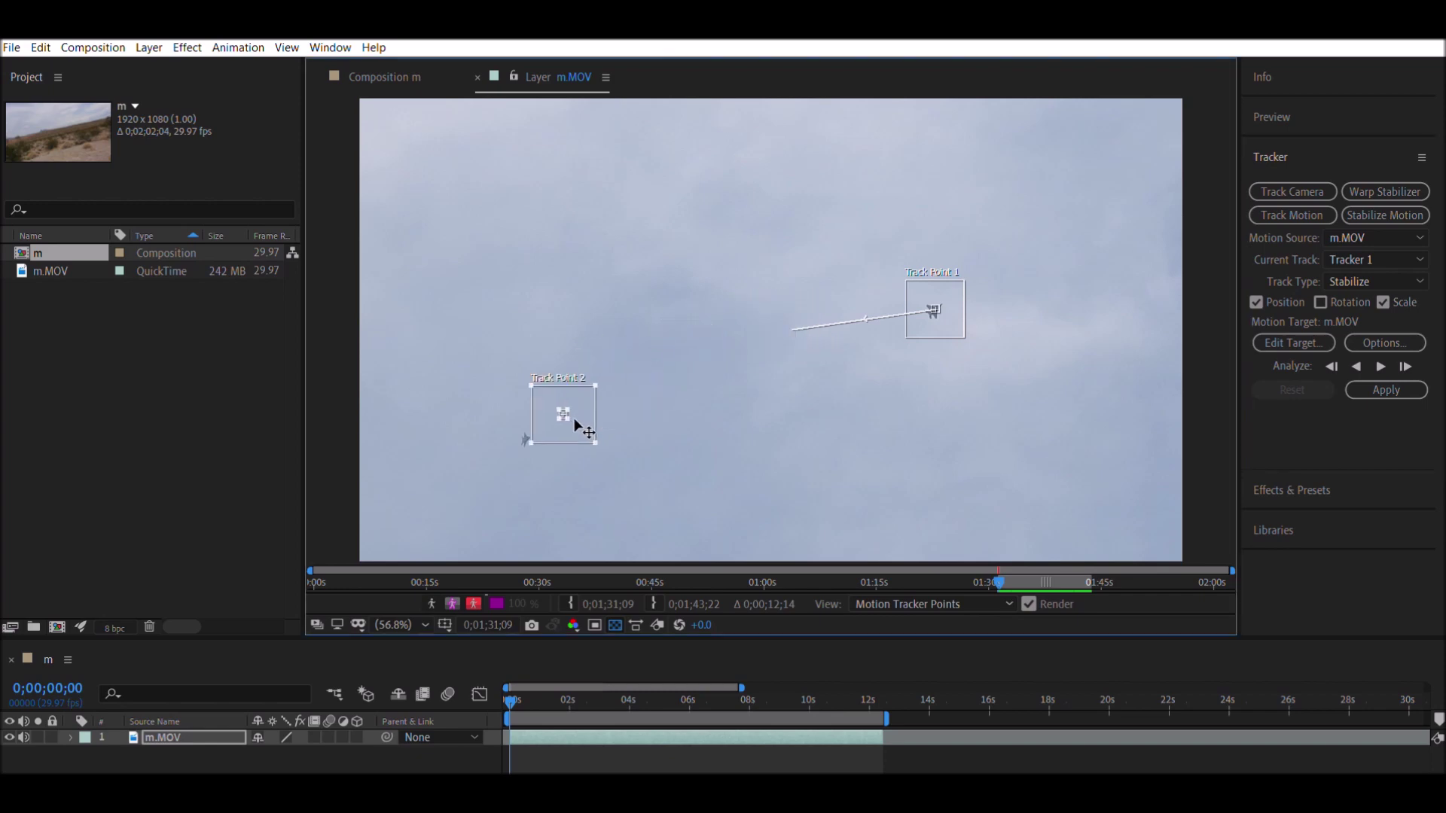
drag(547, 437, 548, 436)
Analyze both track points forward, stop at the drift, step back one frame and reposition Track Point 2
click(1380, 366)
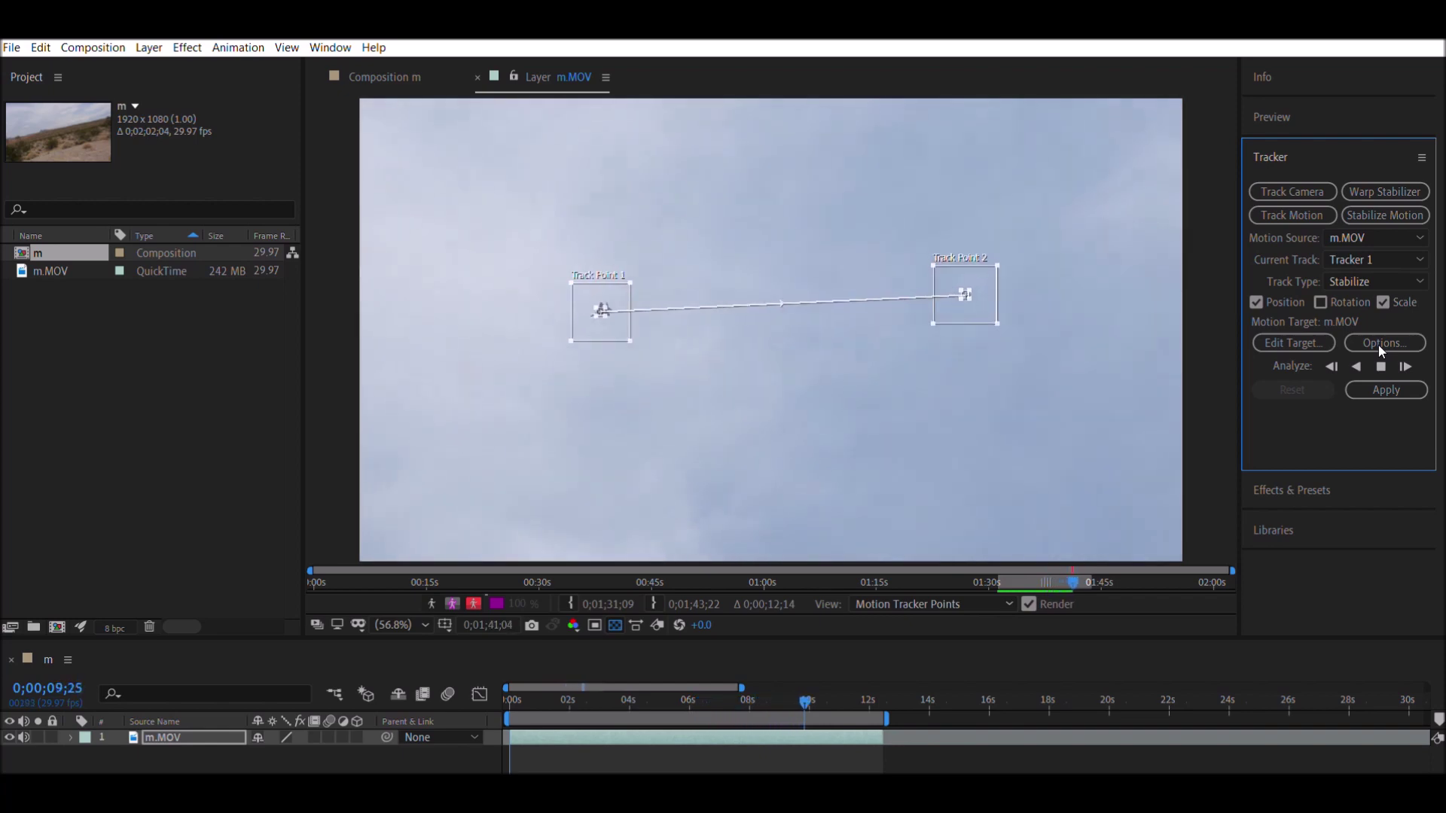
click(1272, 160)
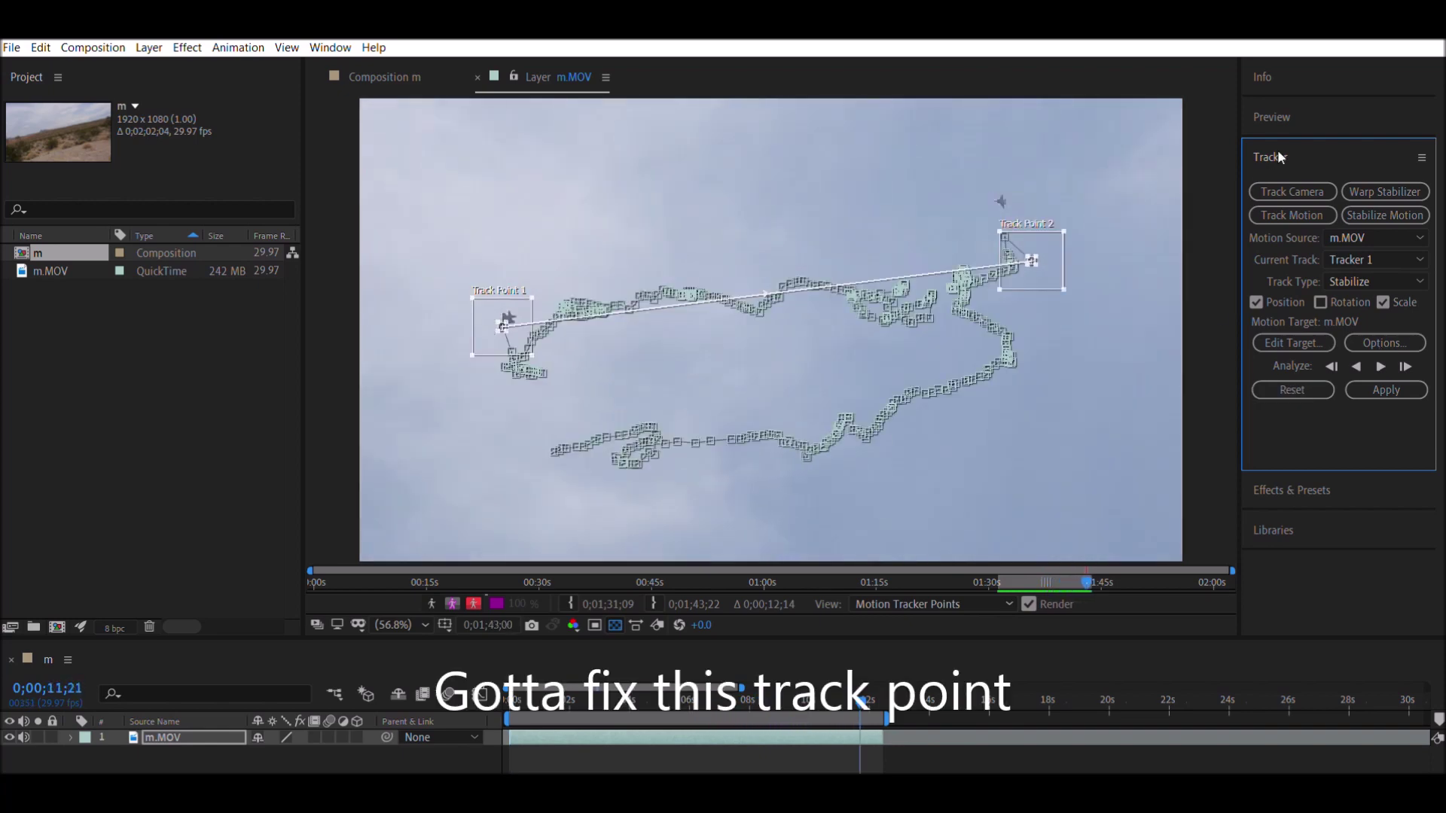
click(1289, 110)
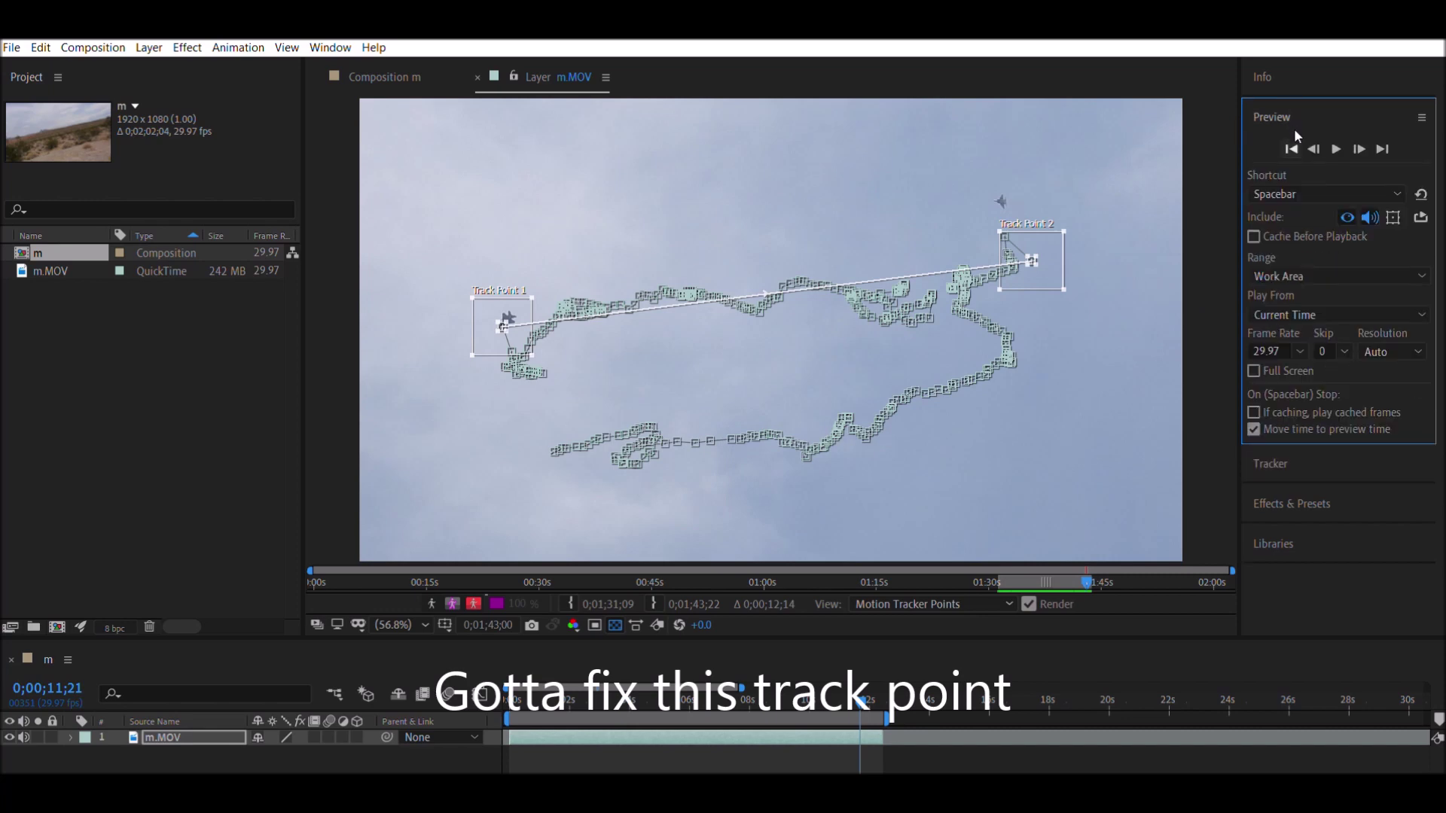
key(Page_Up)
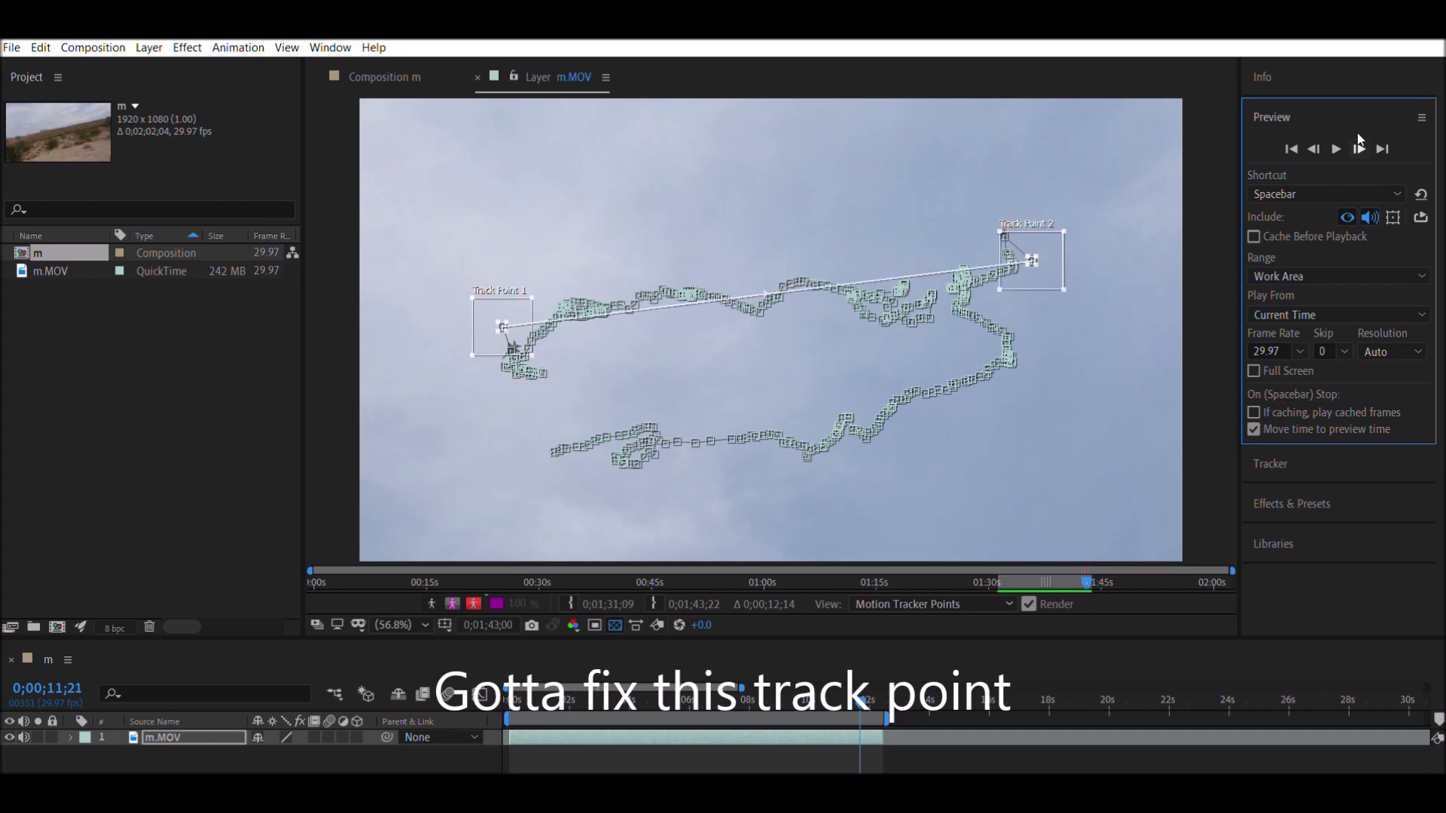
click(1285, 450)
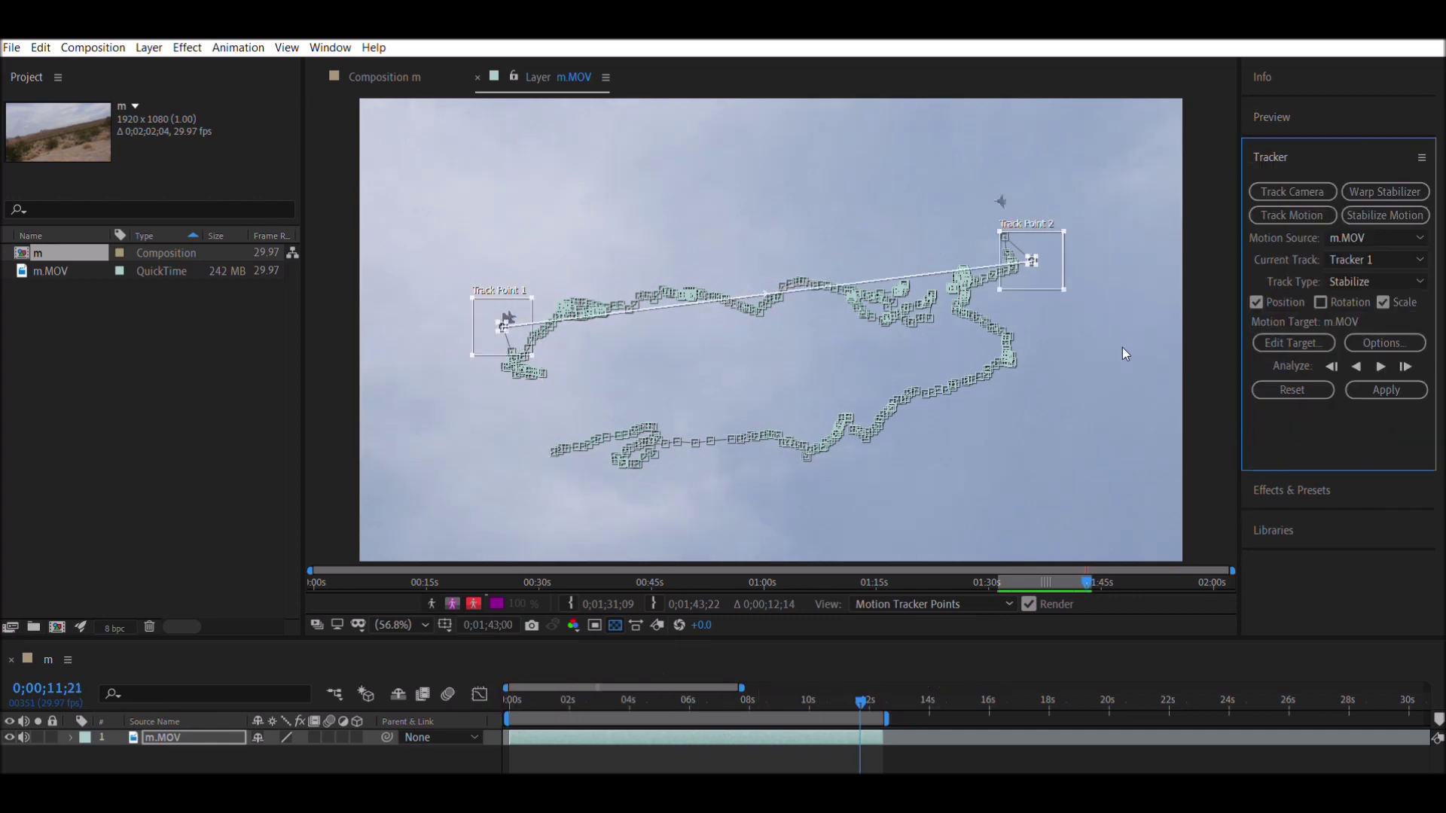
drag(1050, 259, 1017, 200)
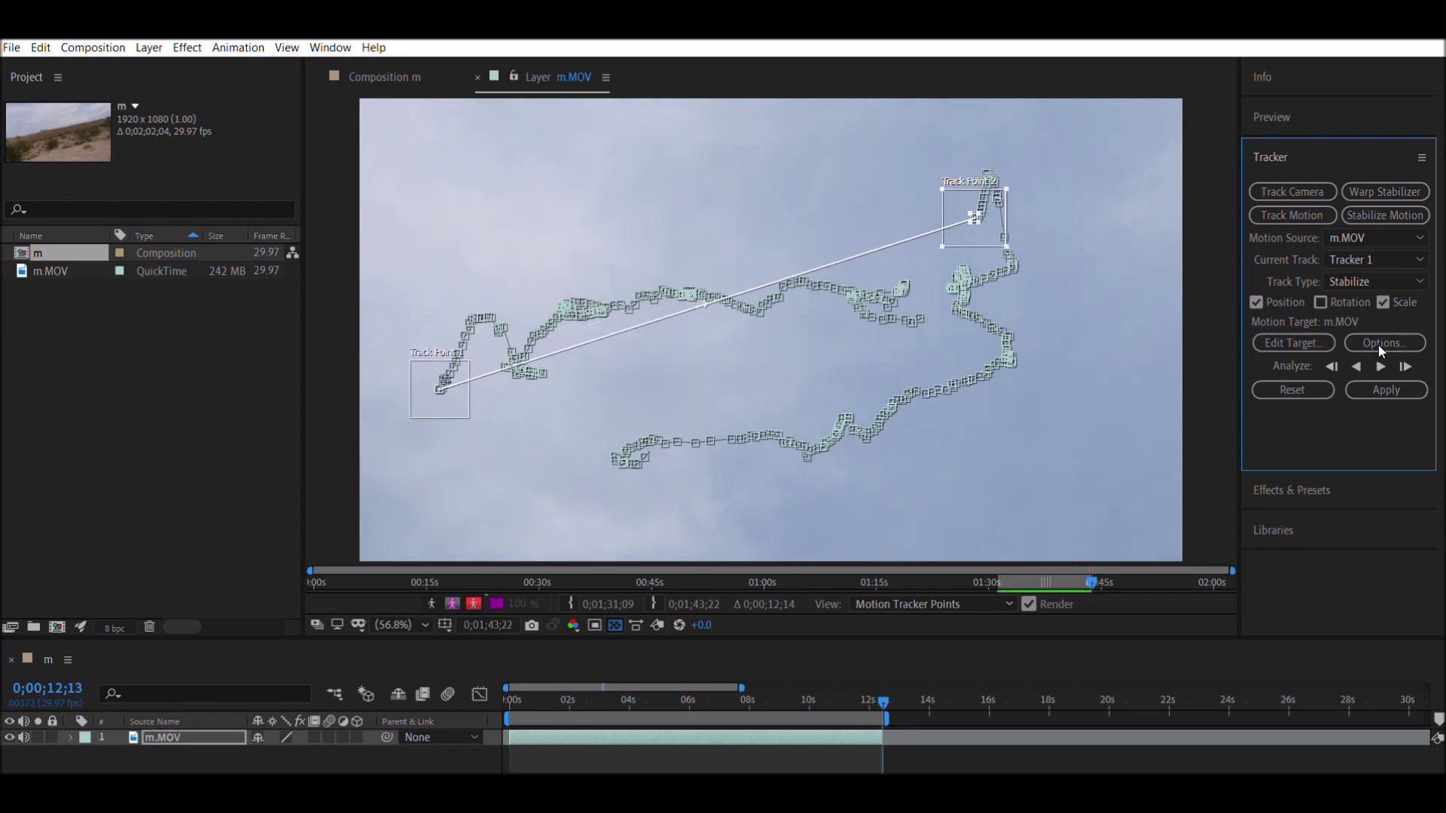
Re-run Analyze Forward so both jets are tracked to the end of the footage
click(1390, 367)
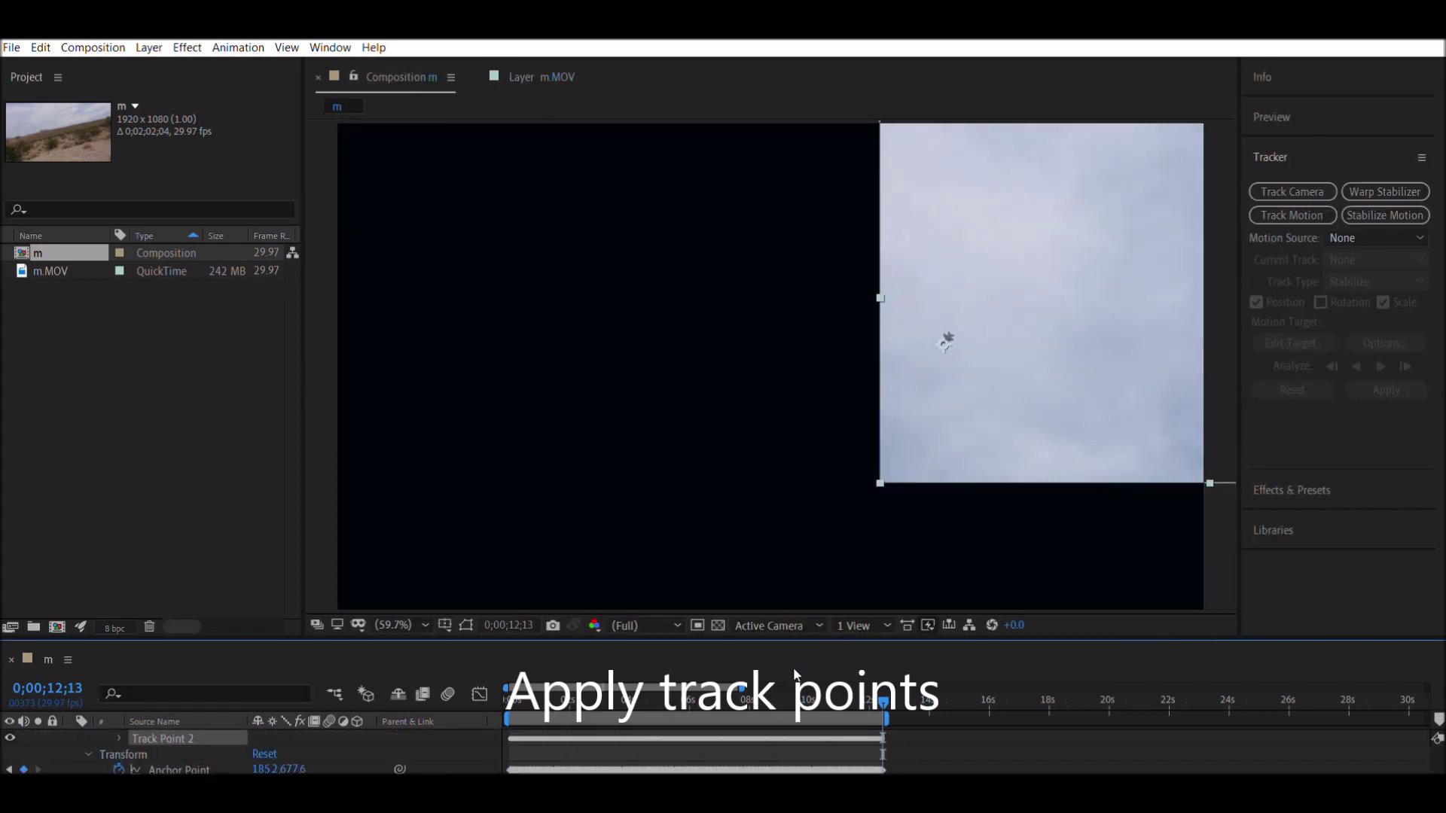
mouse_move(883, 692)
mouse_down()
mouse_move(604, 690)
mouse_move(493, 715)
mouse_up()
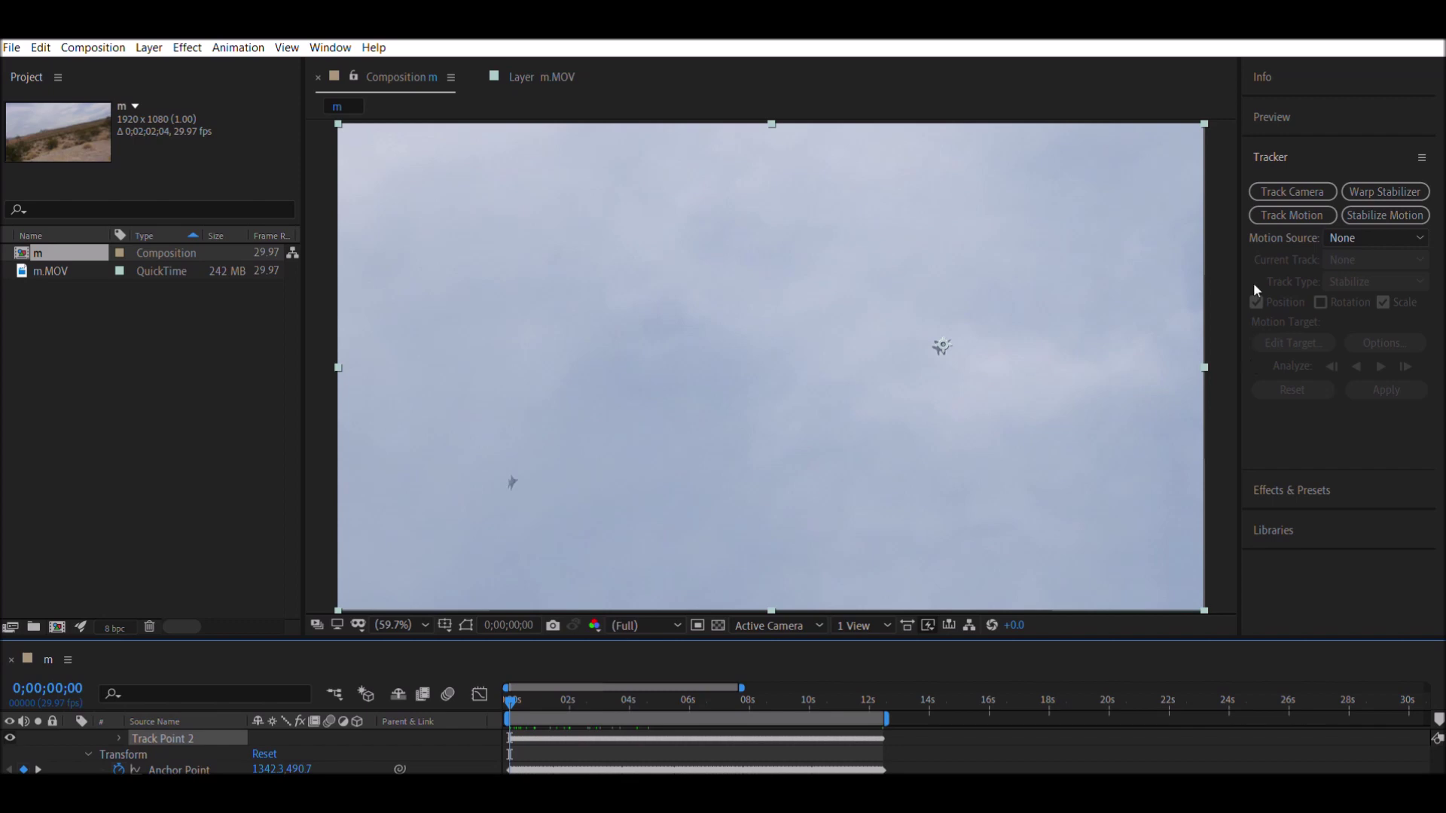
click(1284, 102)
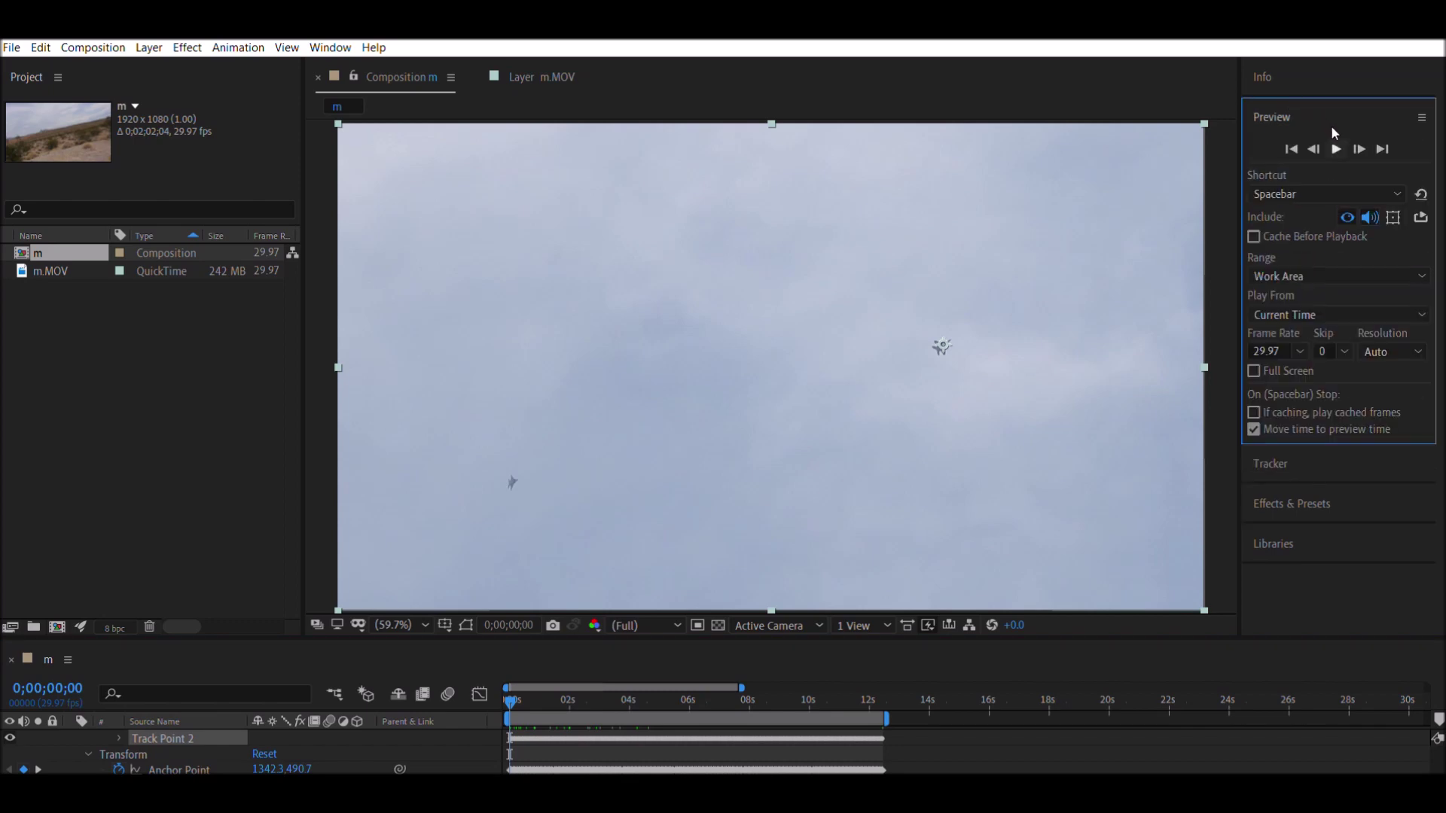
key(space)
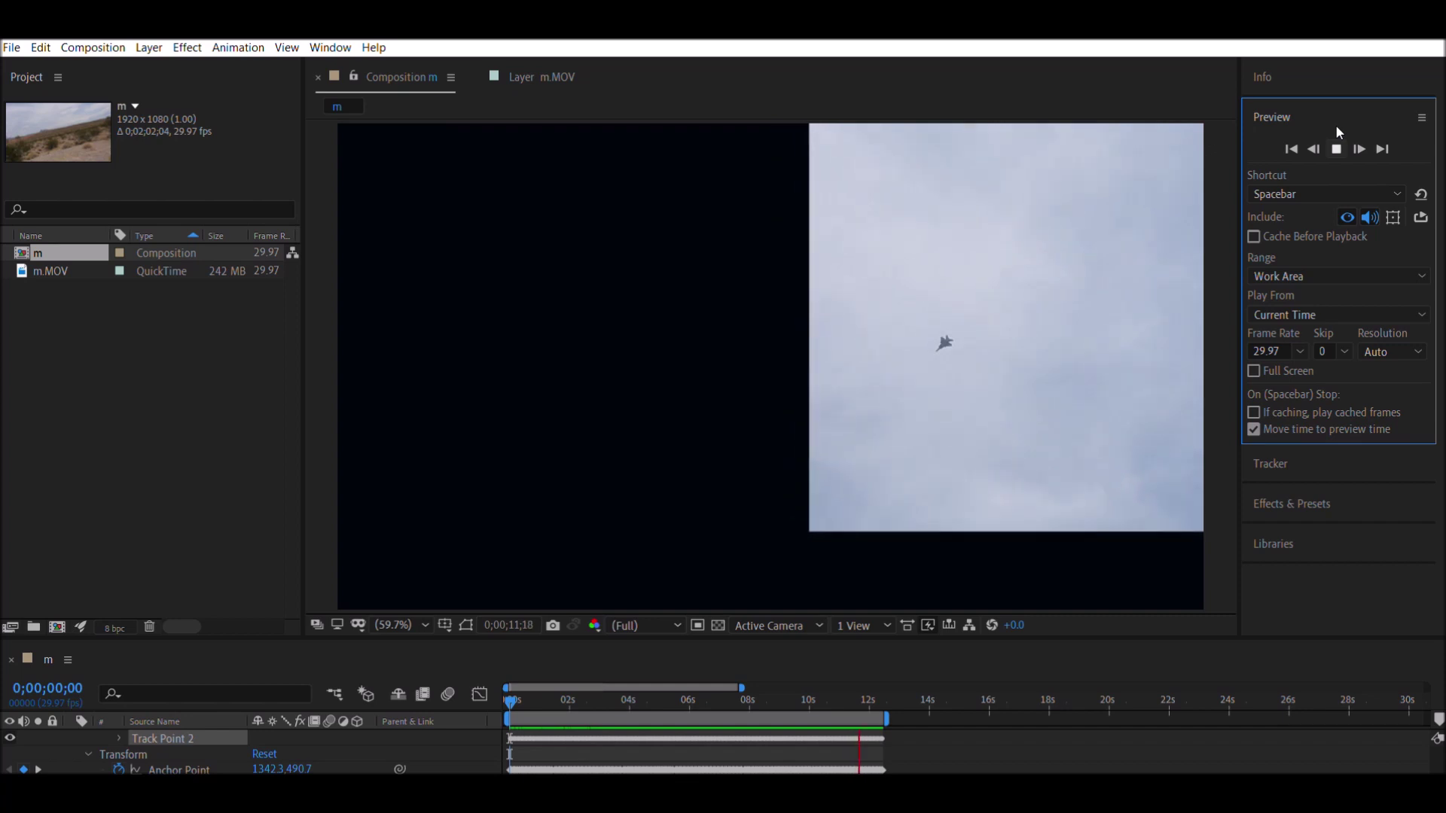
key(space)
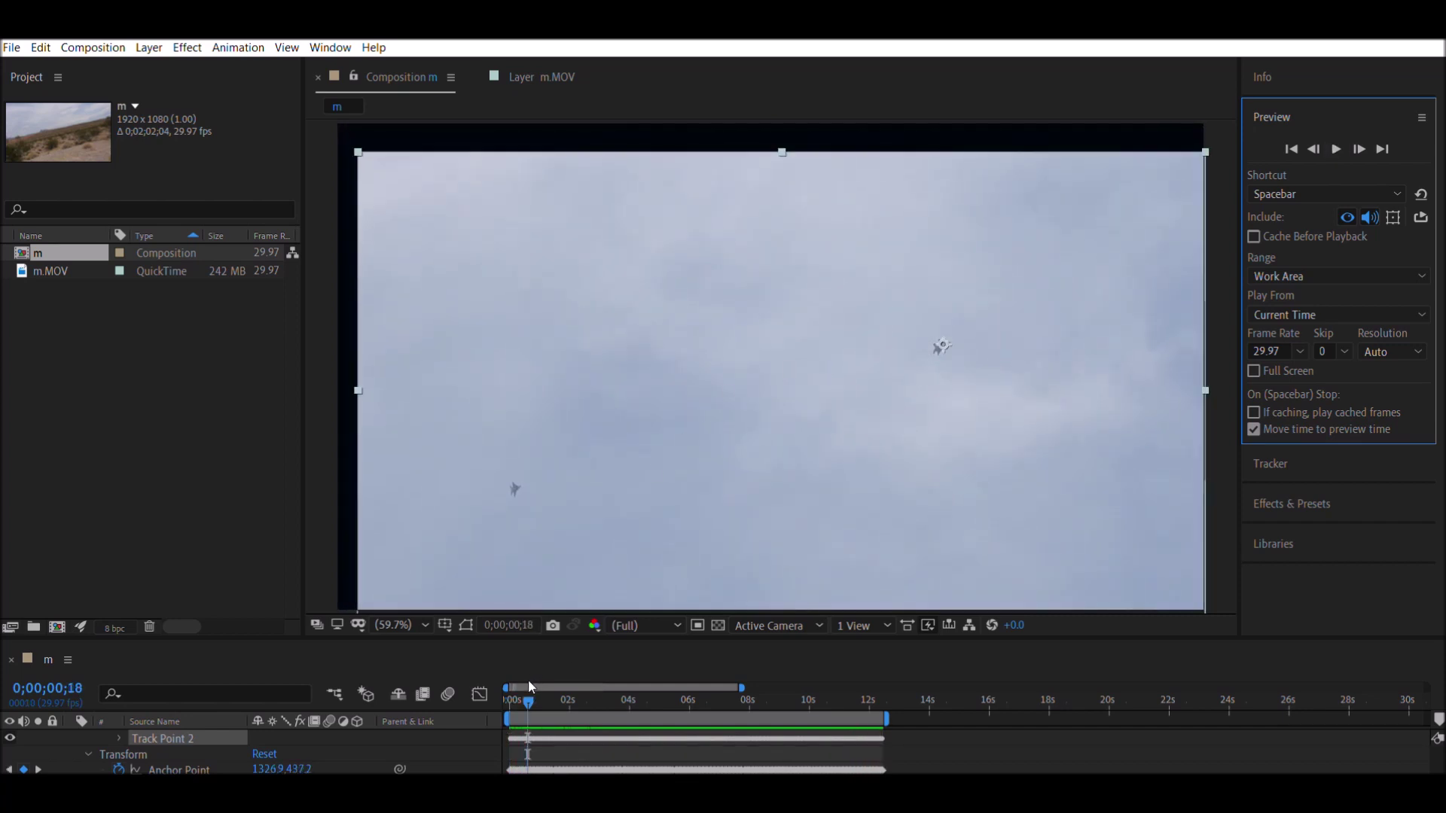
key(Home)
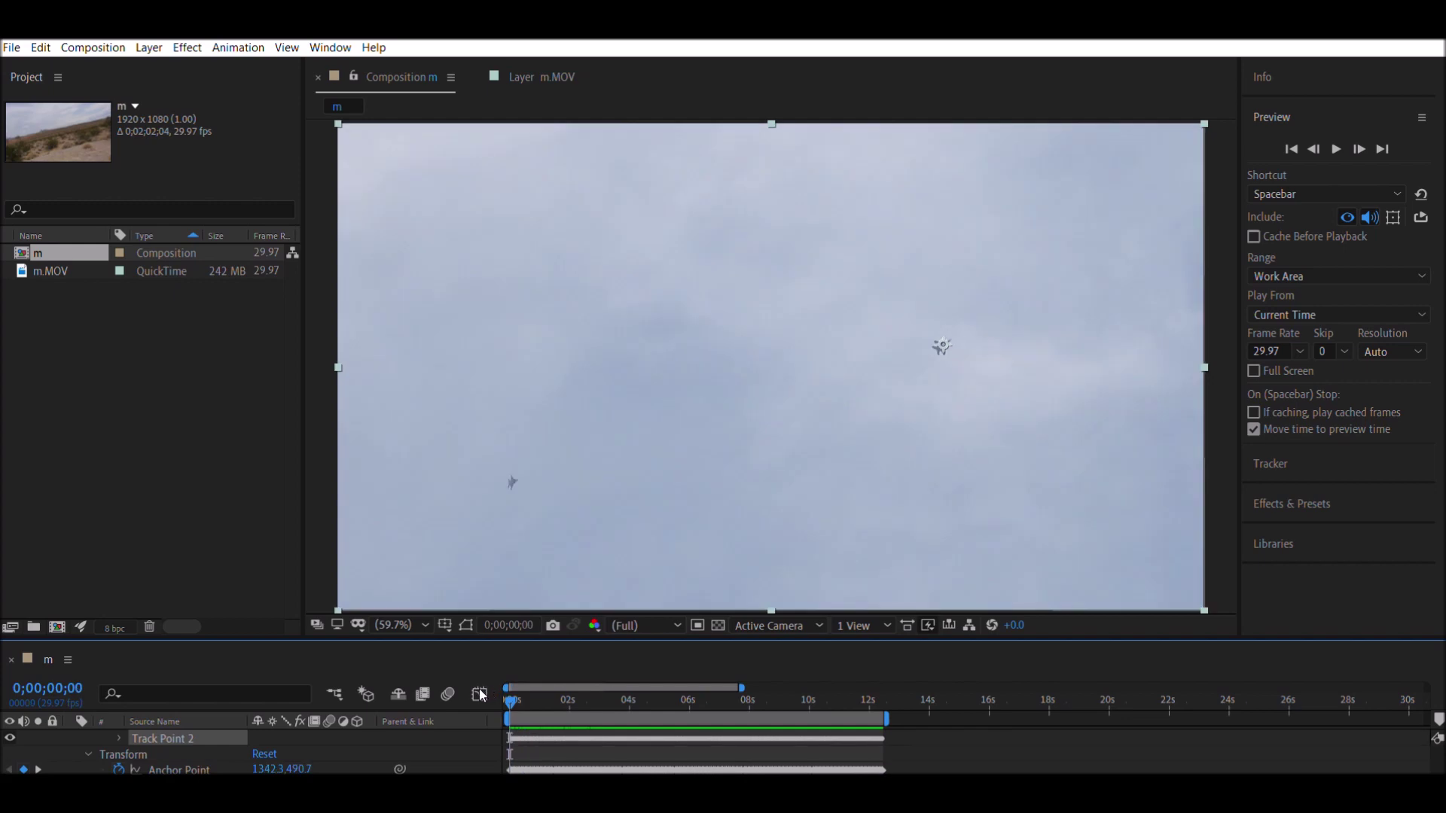
click(1337, 149)
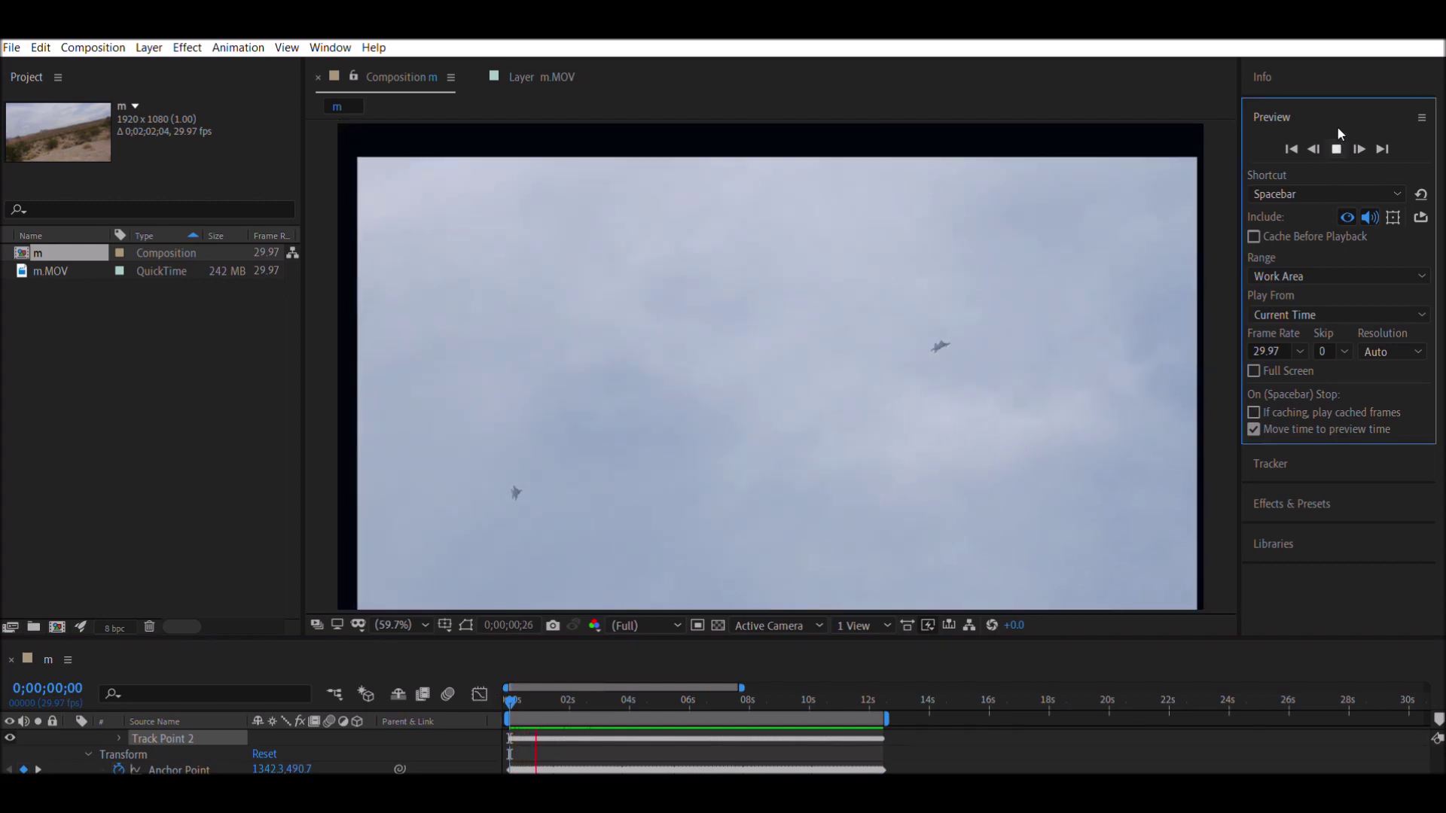
key(space)
Shift the layer so both jets sit nearer centre, then preview the reframed footage
mouse_move(734, 411)
mouse_down()
mouse_move(744, 368)
mouse_move(766, 363)
mouse_up()
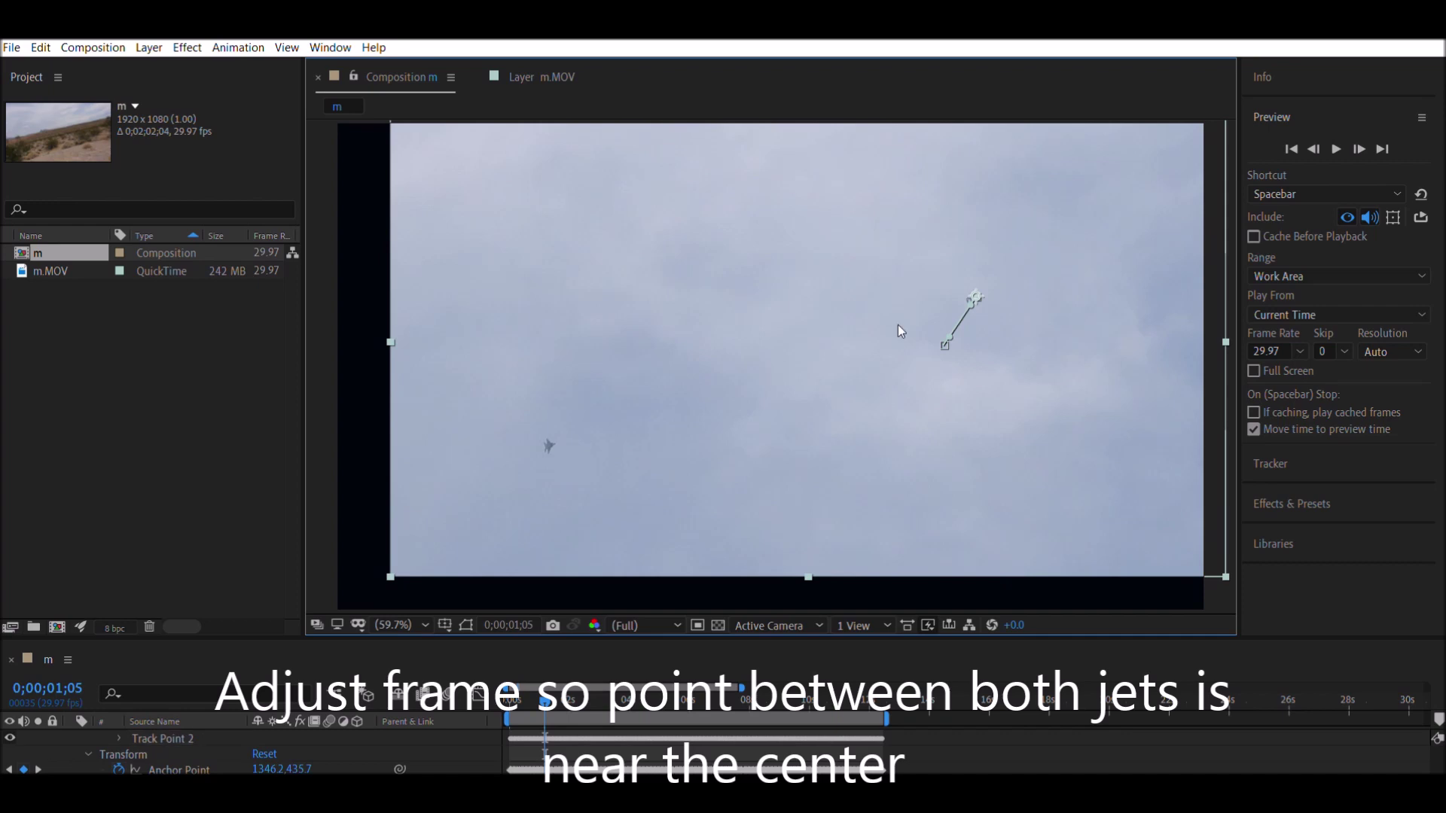
click(1336, 148)
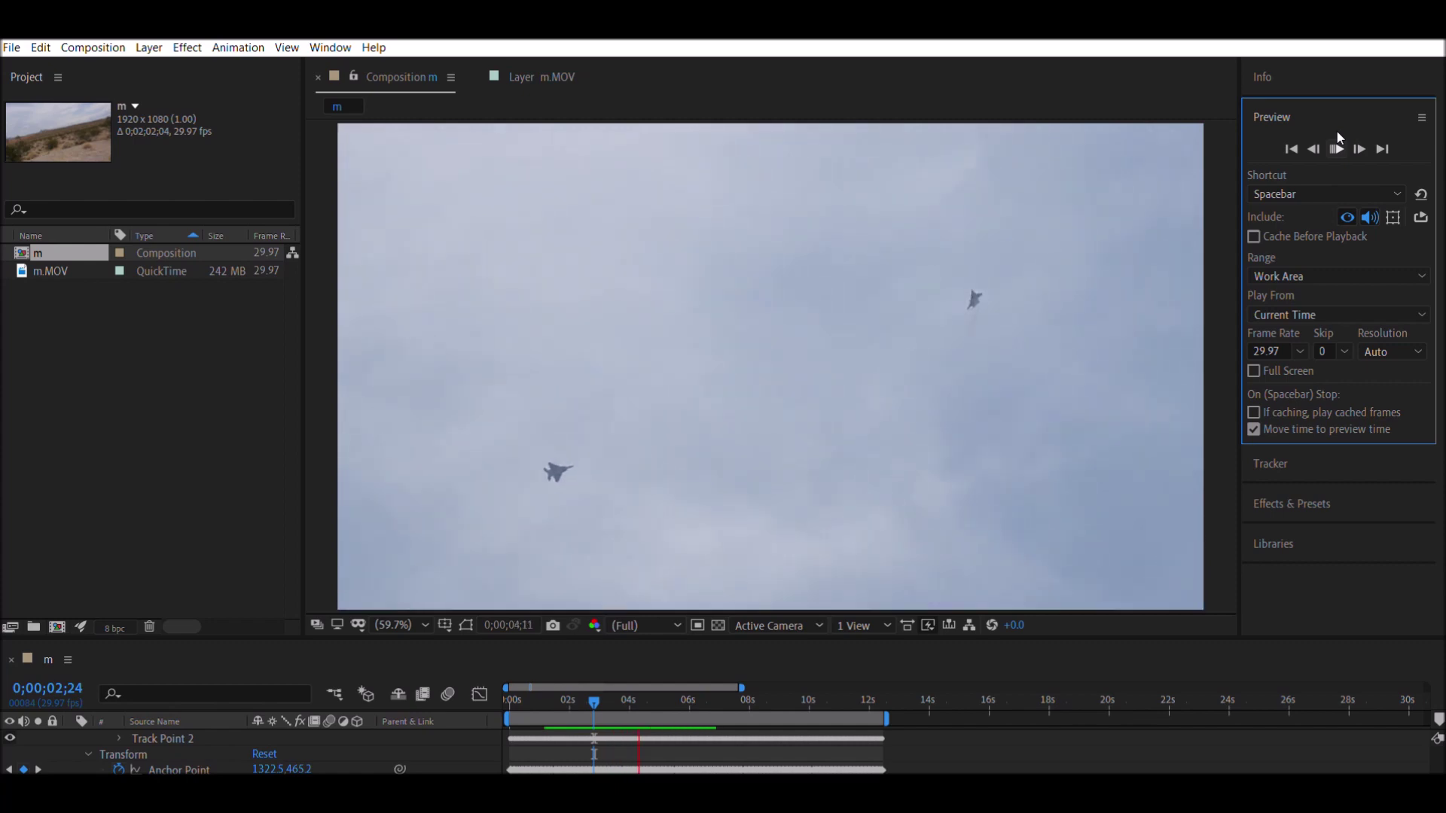
key(space)
key(space)
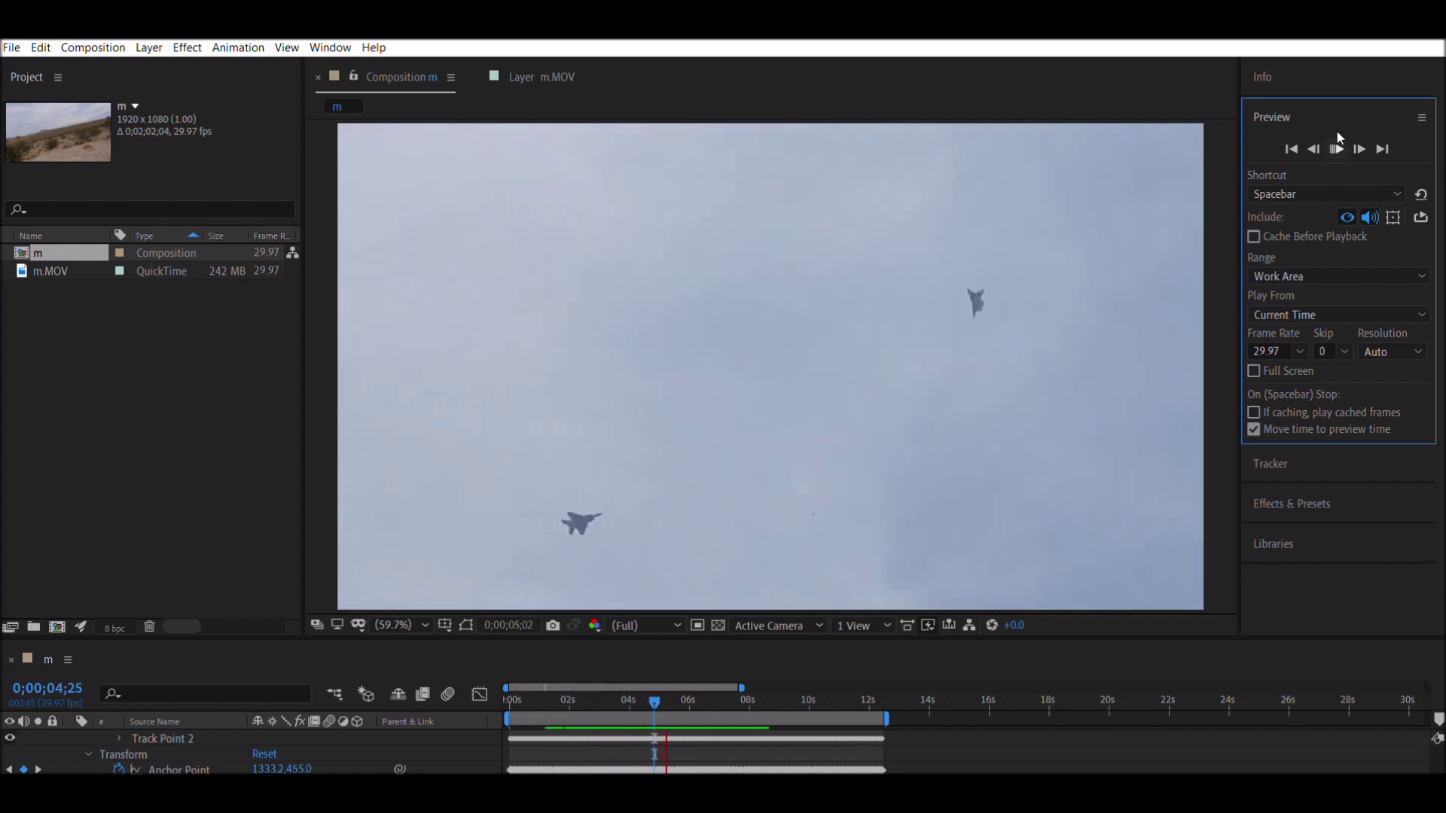
key(space)
click(747, 401)
key(space)
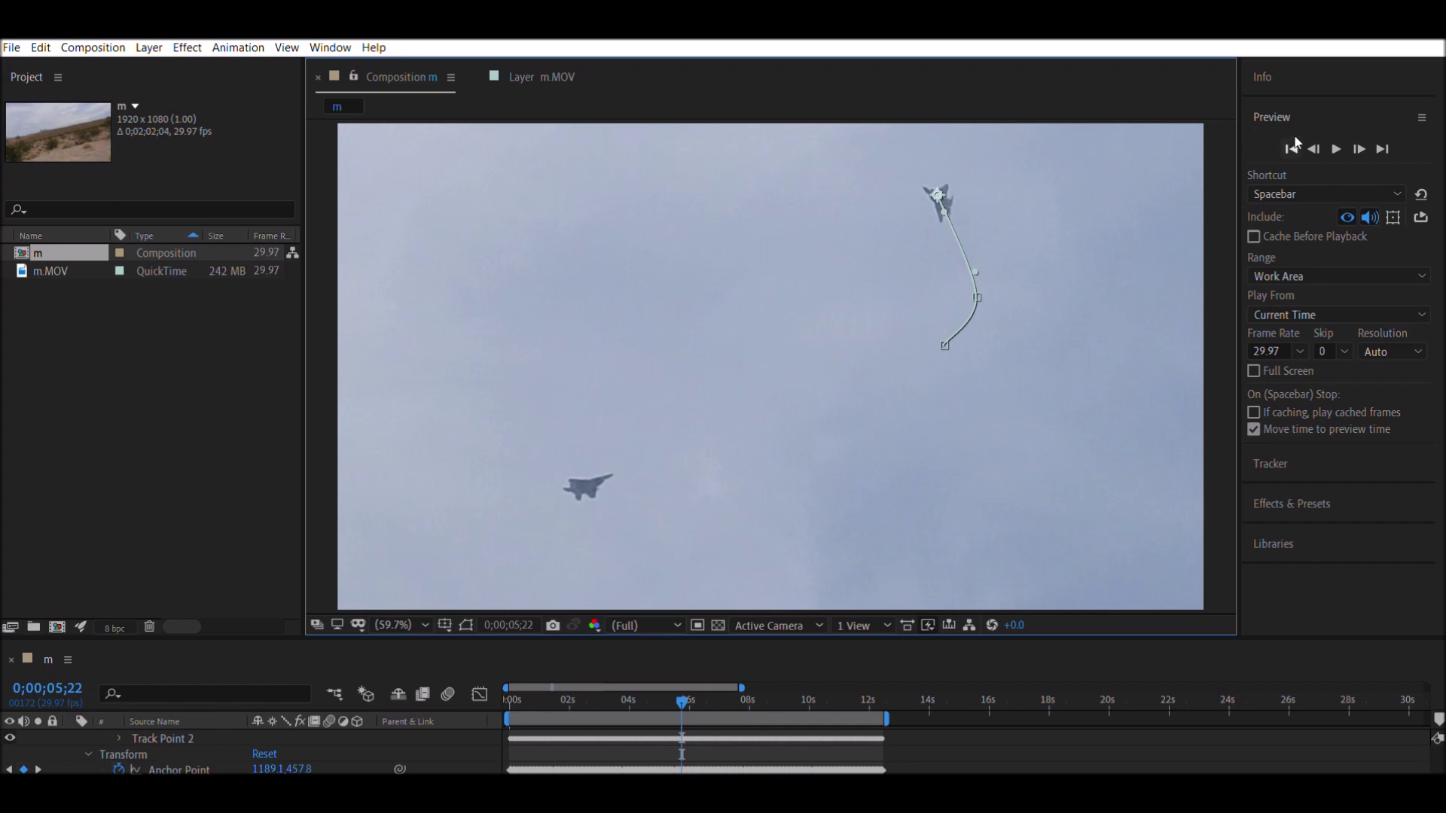
click(1338, 132)
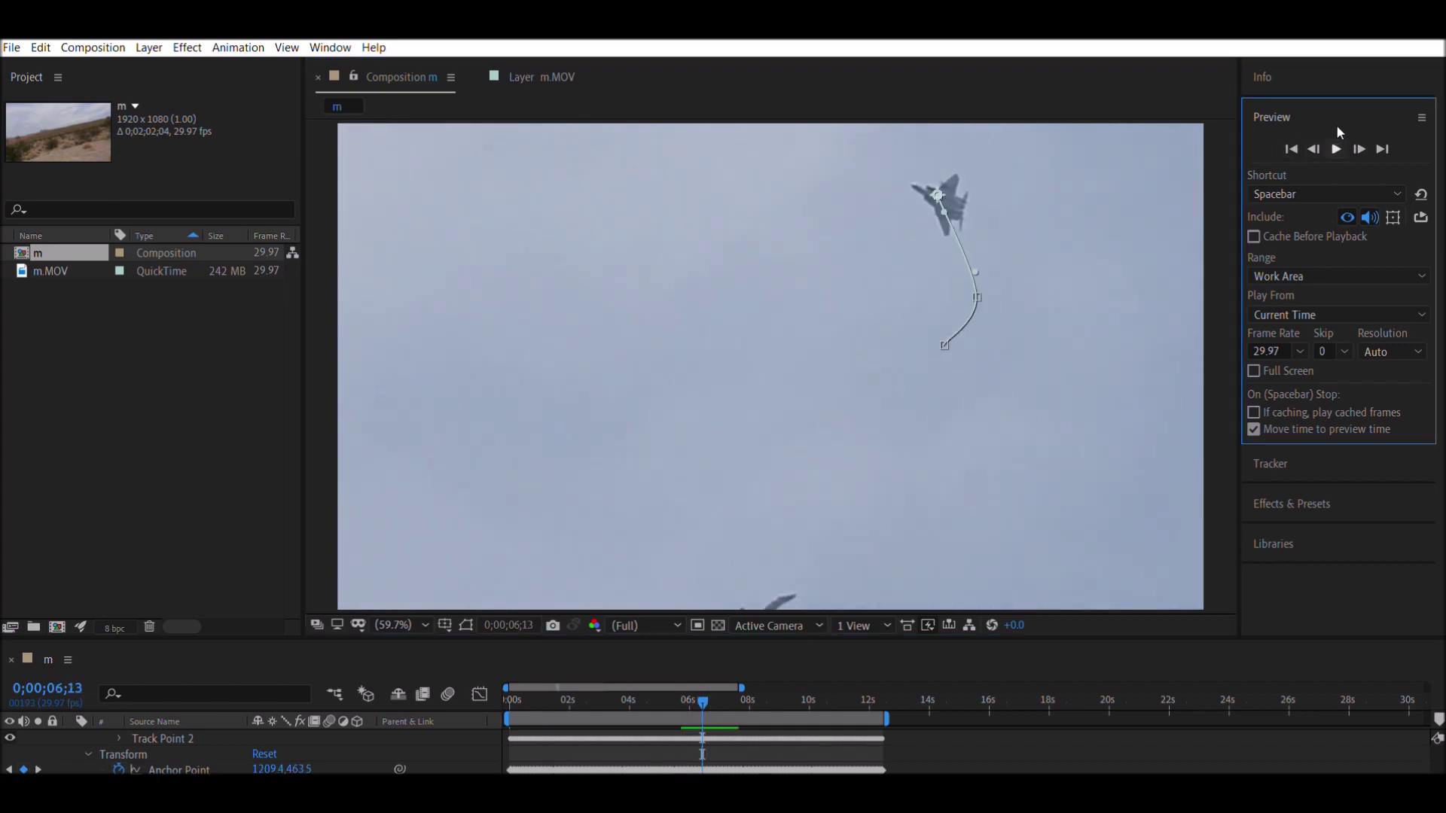
click(734, 427)
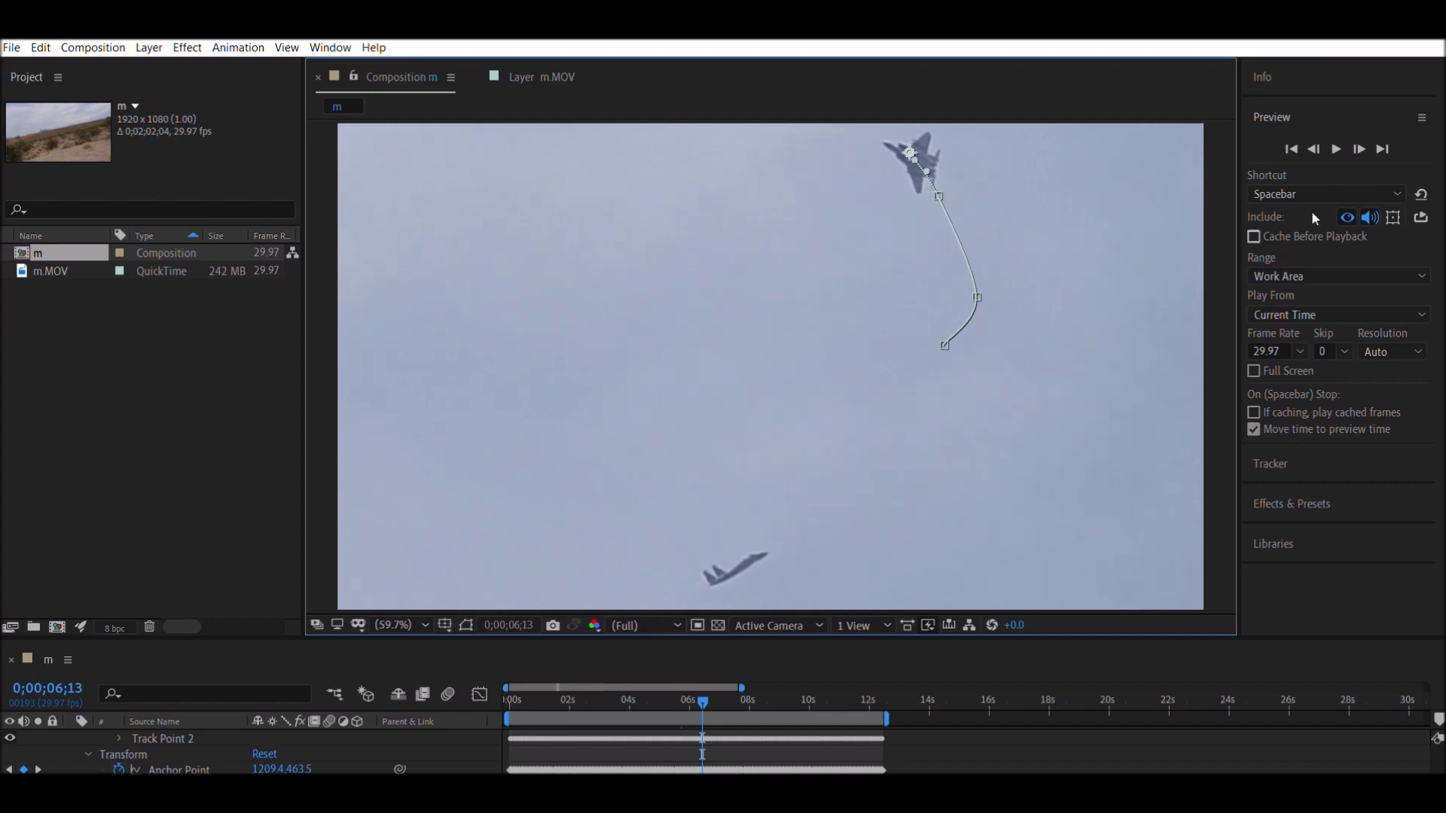
Recentre the jets at each drifting frame up to 10;13, adding new keyframes
click(1335, 147)
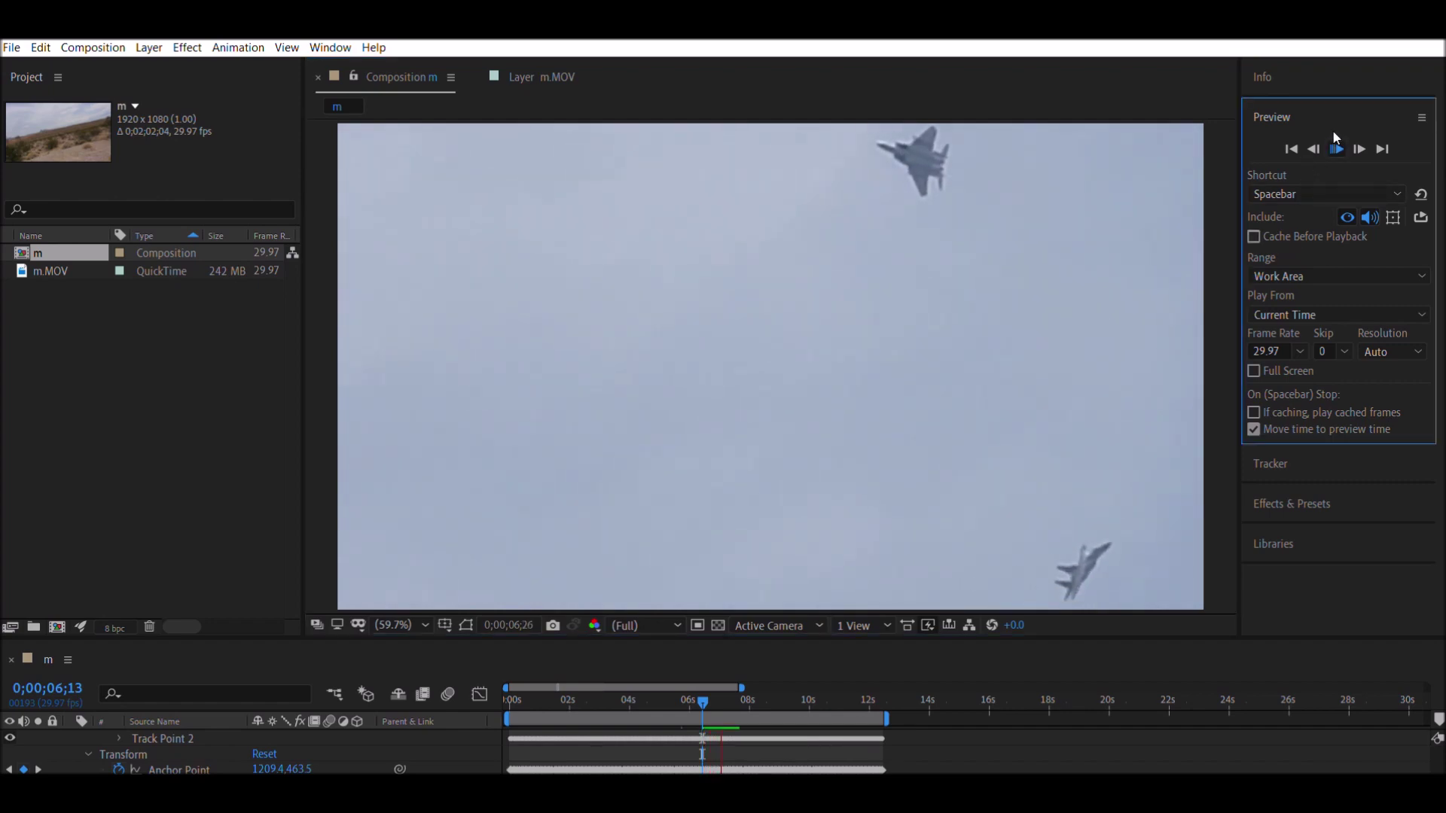
click(1335, 138)
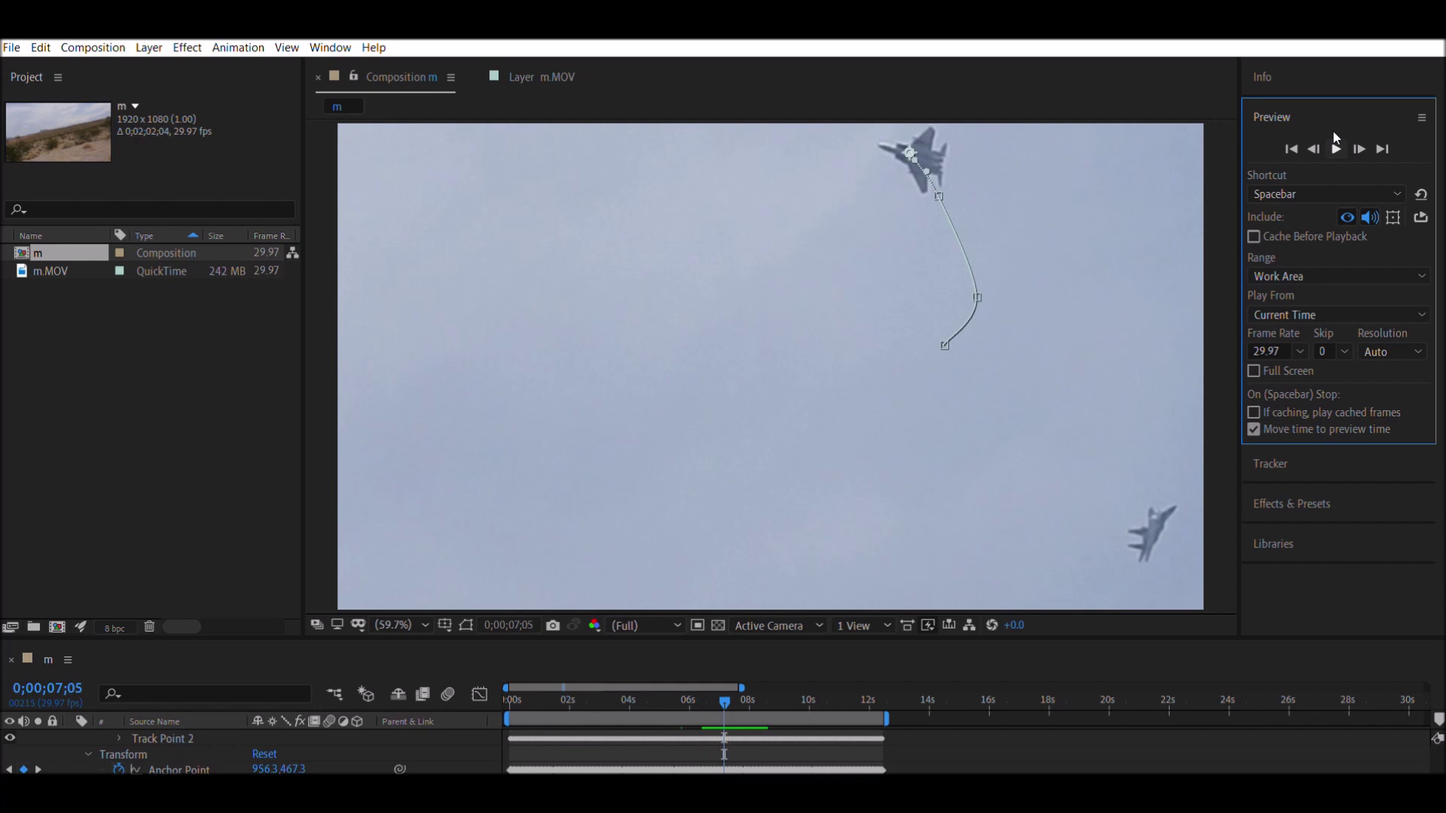
click(841, 374)
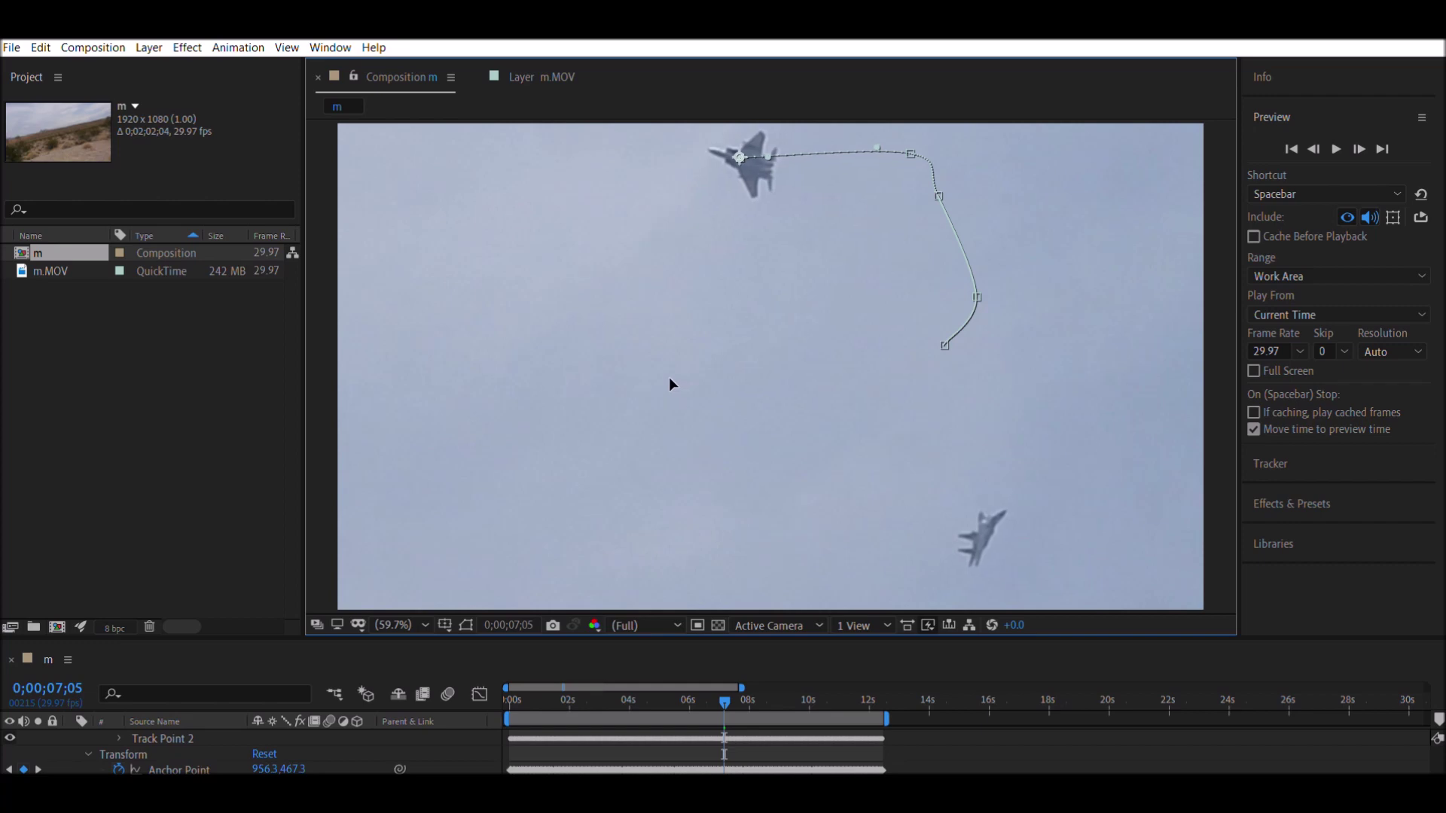
click(1335, 147)
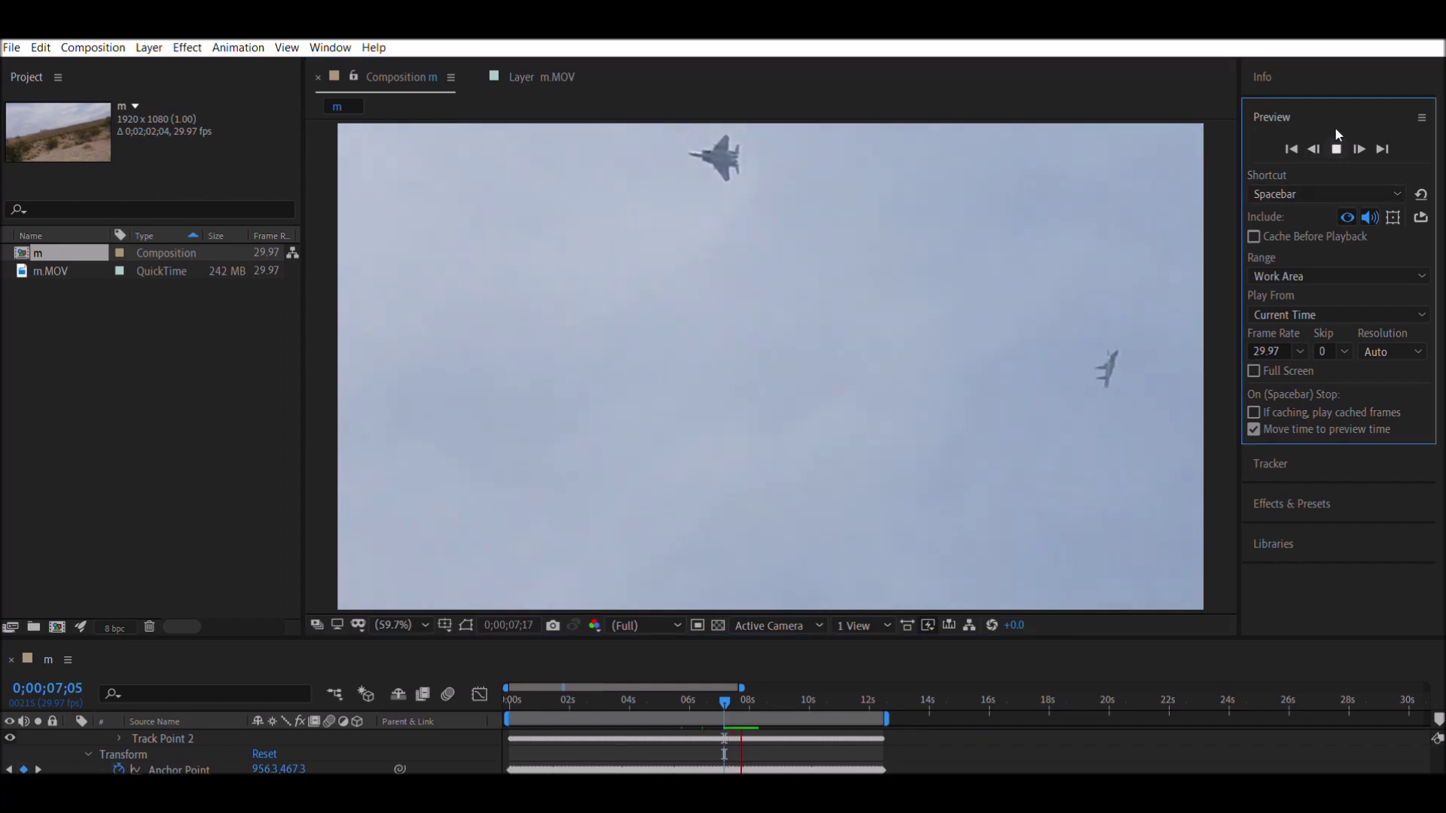
click(924, 265)
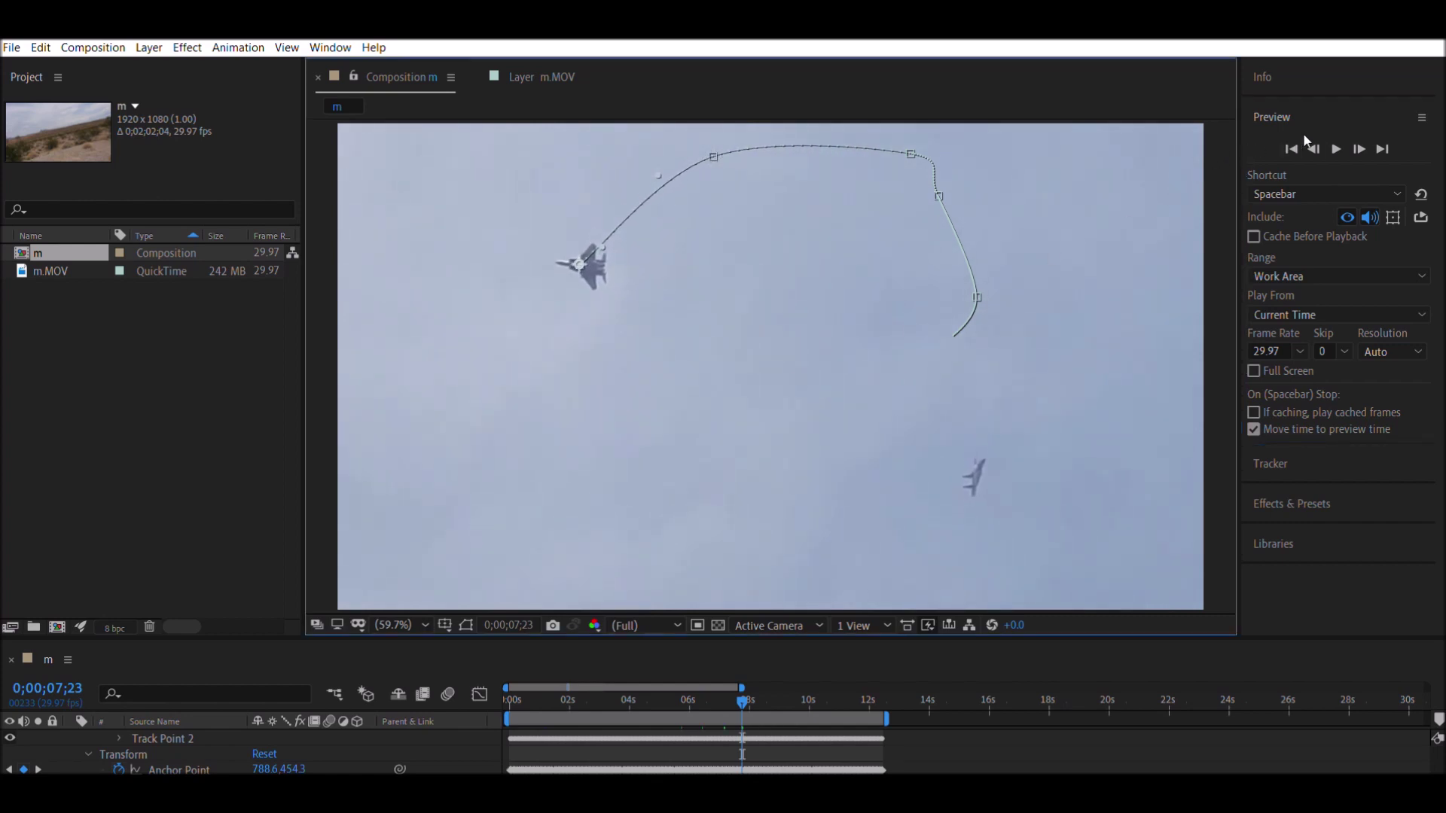
click(1336, 136)
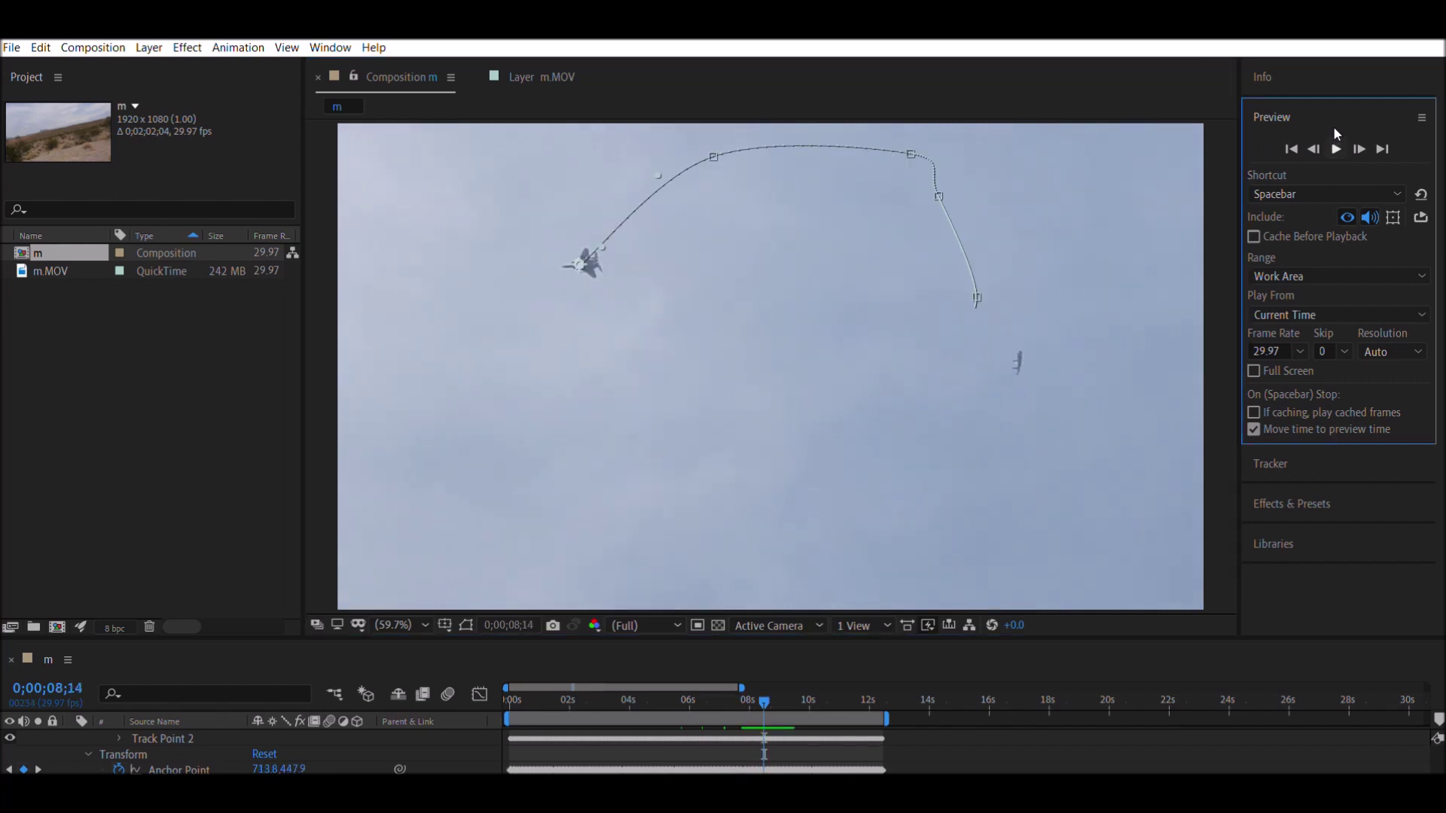
click(798, 307)
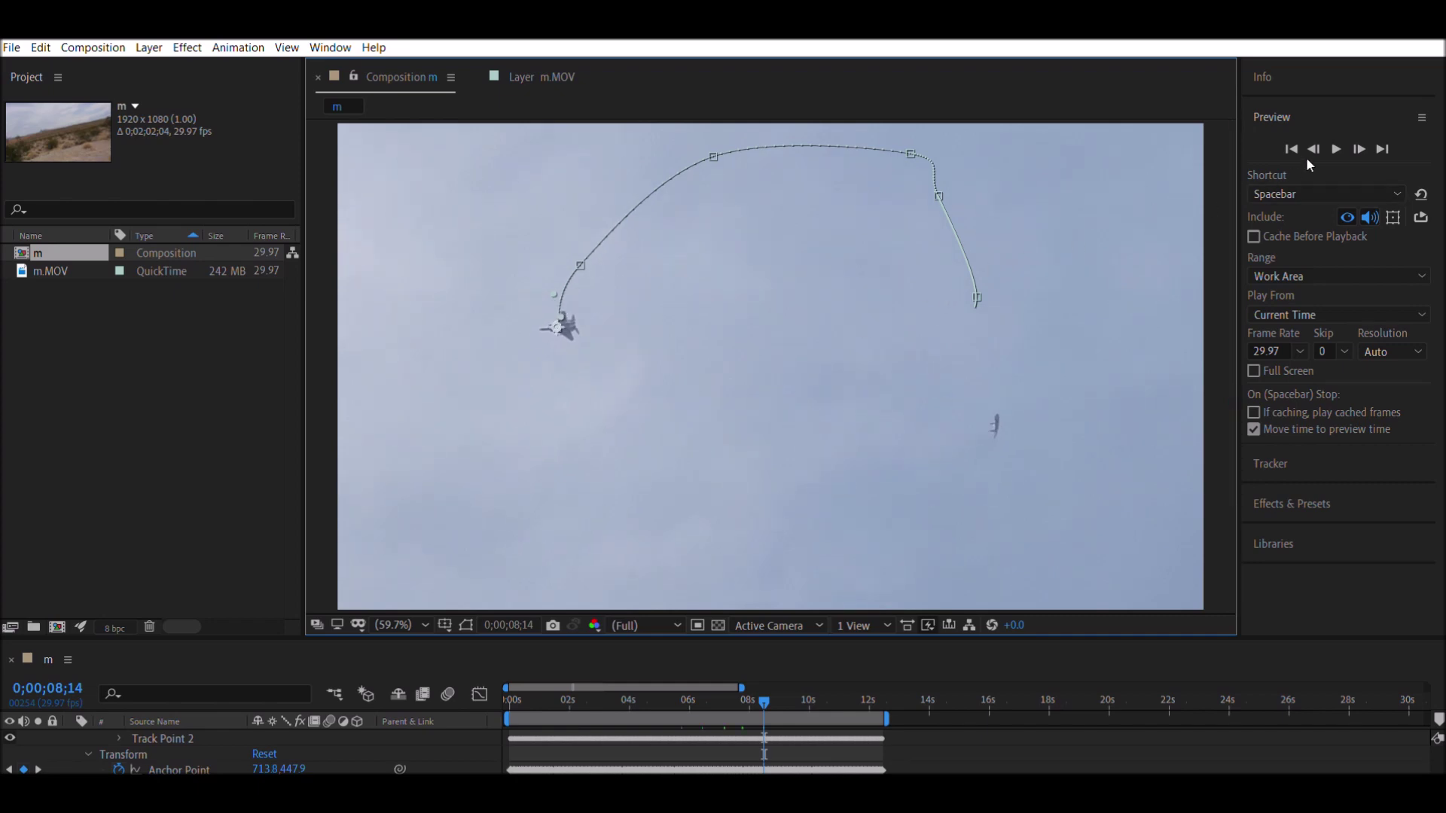
click(1334, 136)
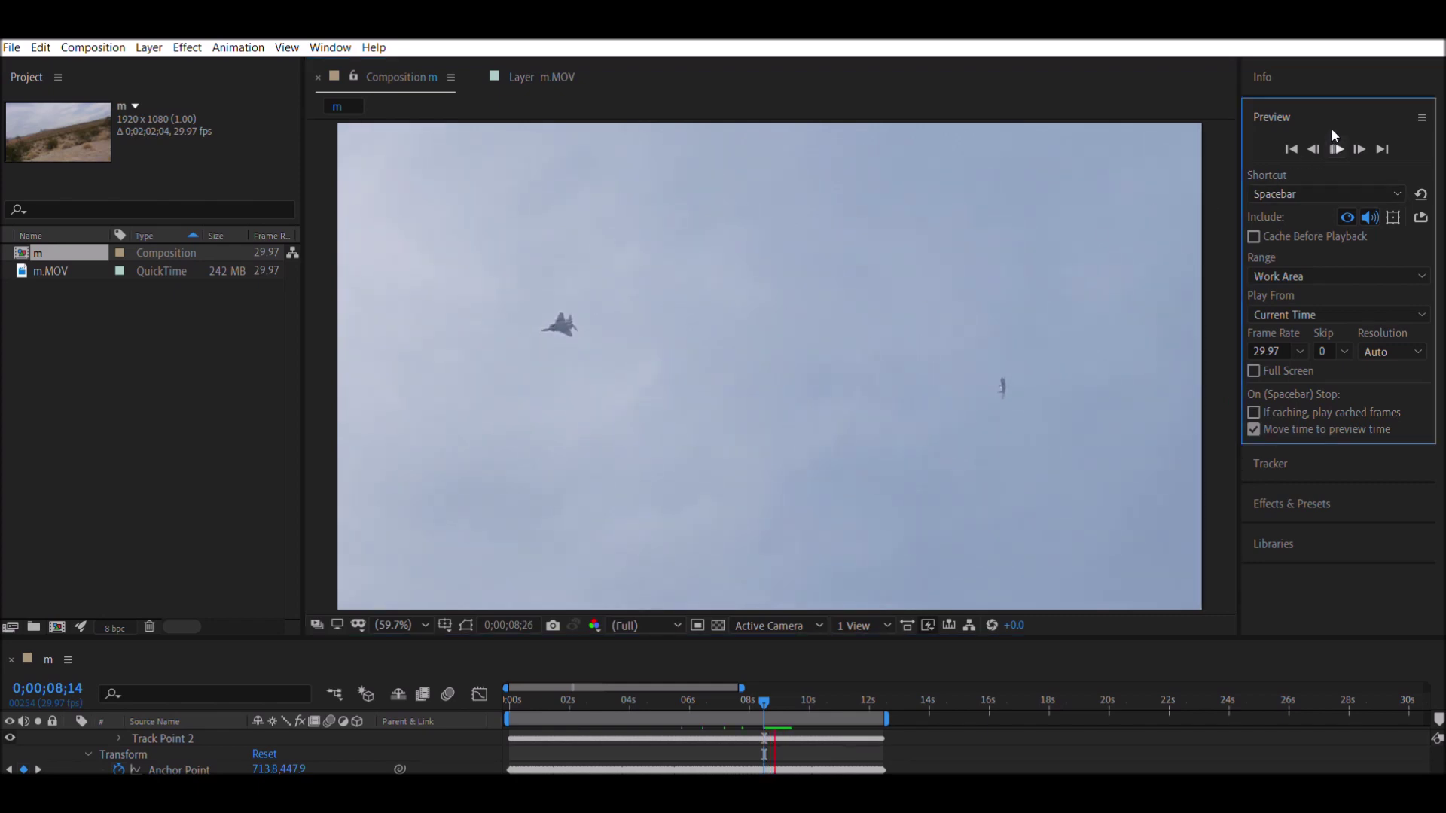
click(1333, 135)
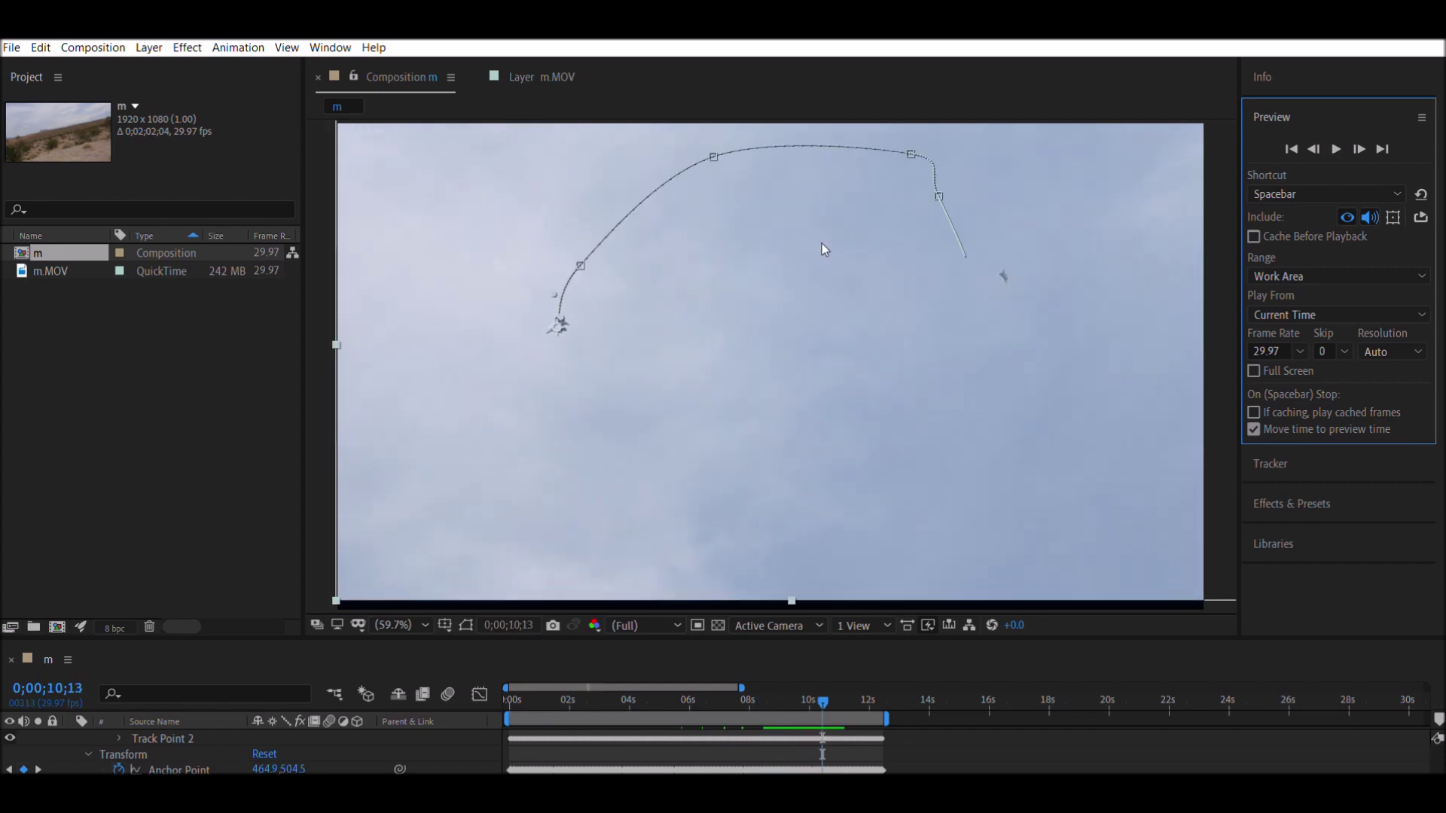
Drag the footage down at 10;13 and again at 11;24 to keep both jets framed
click(783, 290)
drag(784, 296, 778, 354)
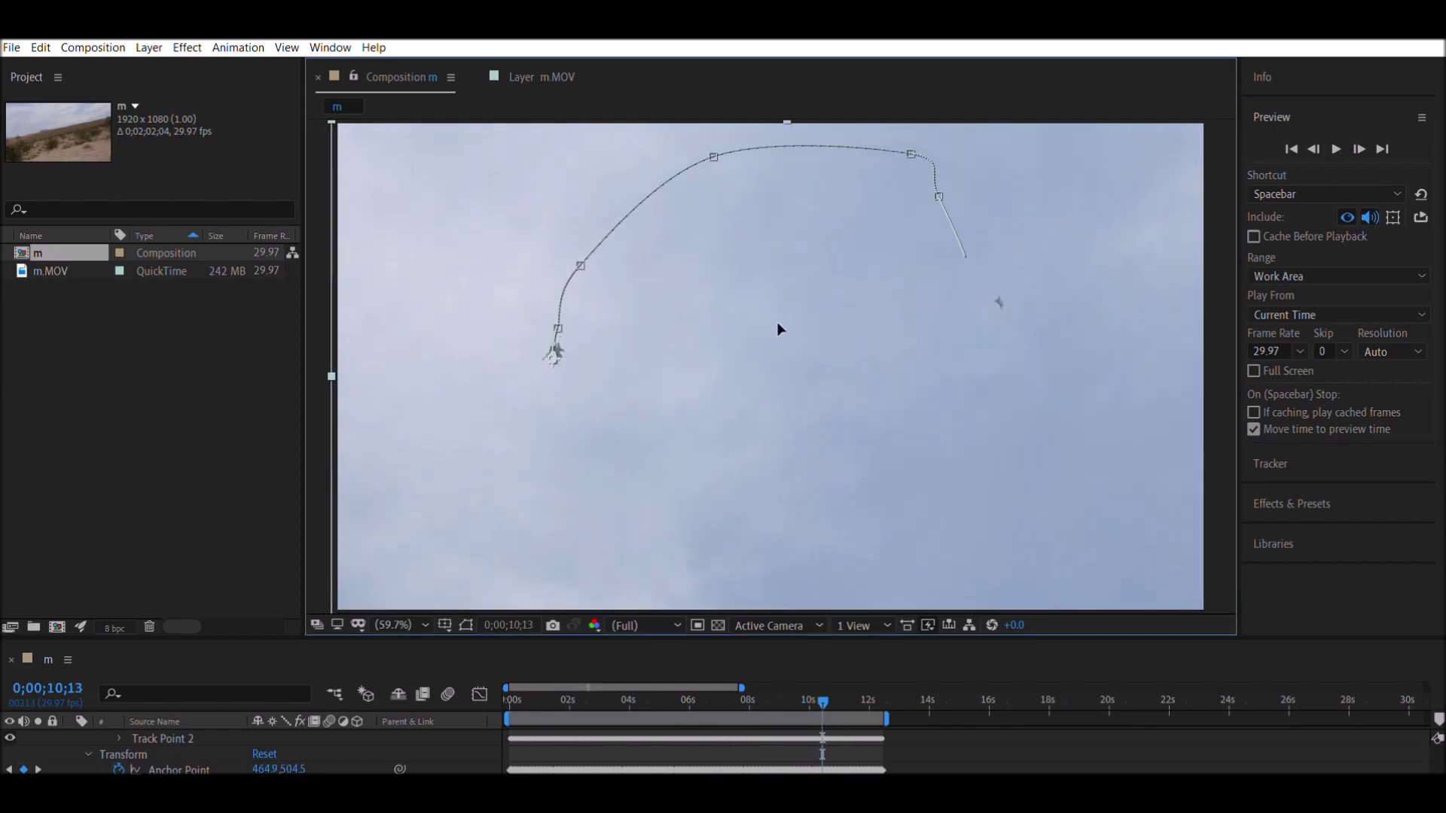
click(1332, 128)
key(space)
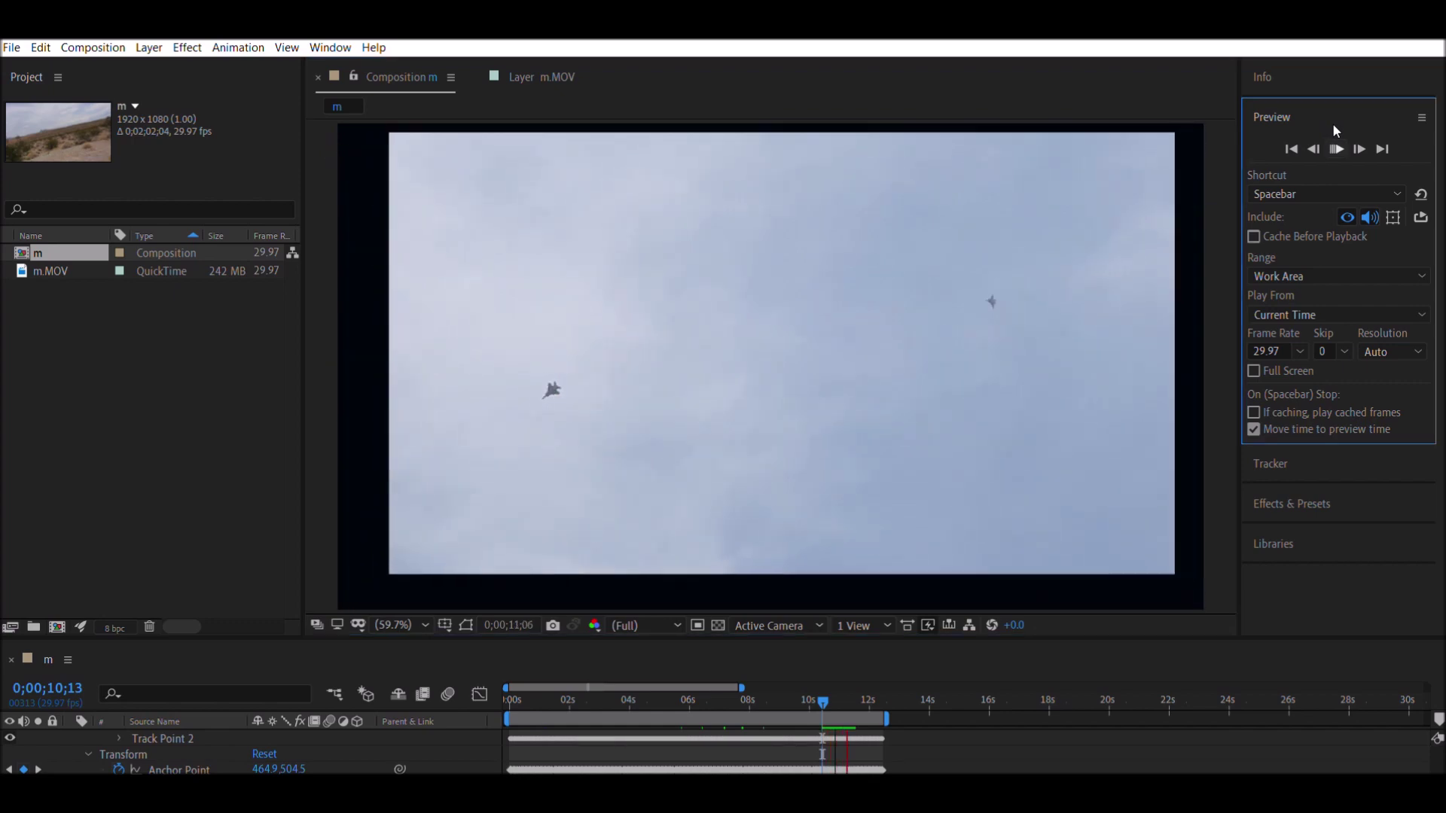
key(space)
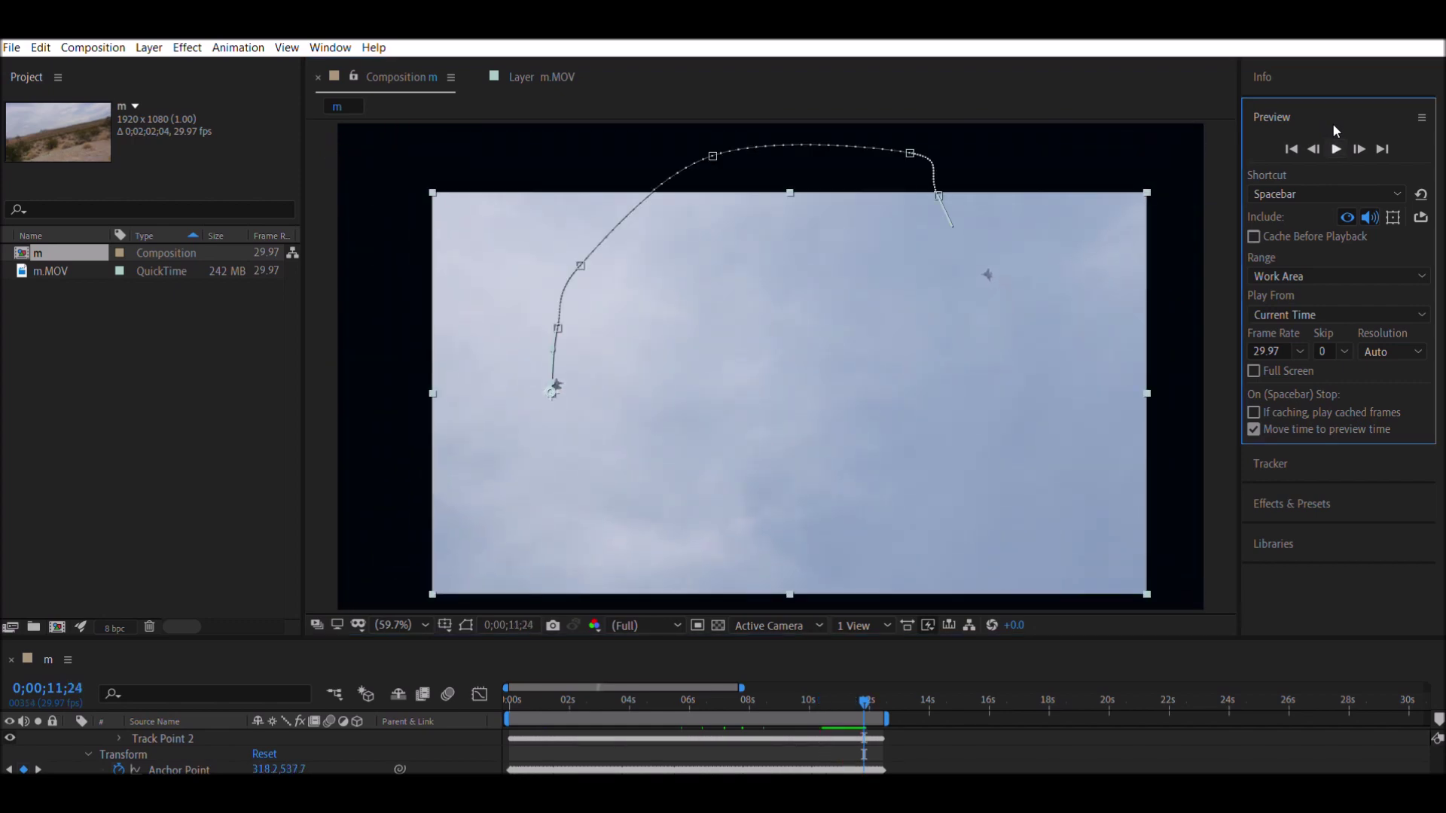
drag(781, 326, 776, 368)
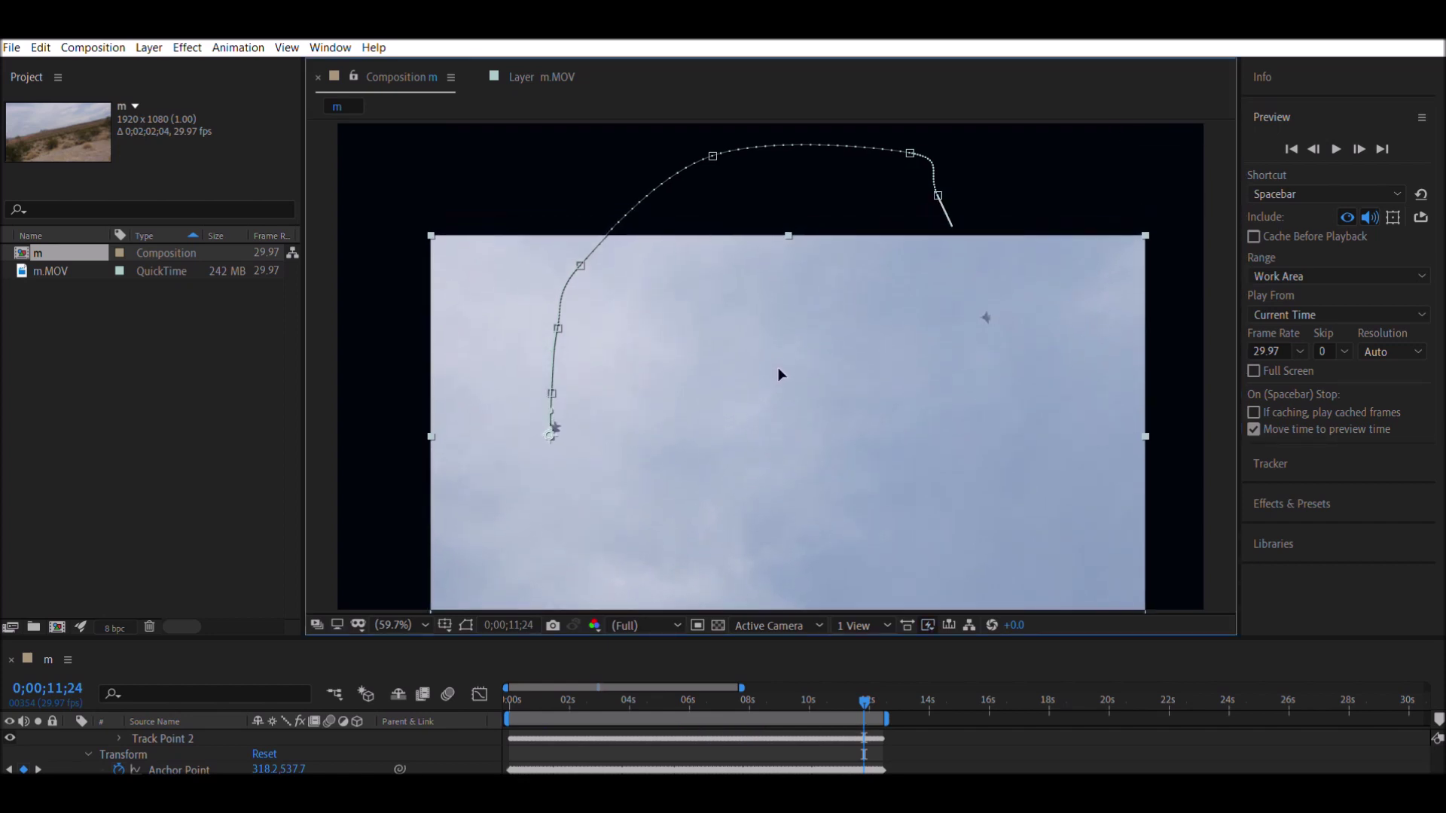
Preview the reframed shot from the start, pausing around 6;02 and 6;22
key(space)
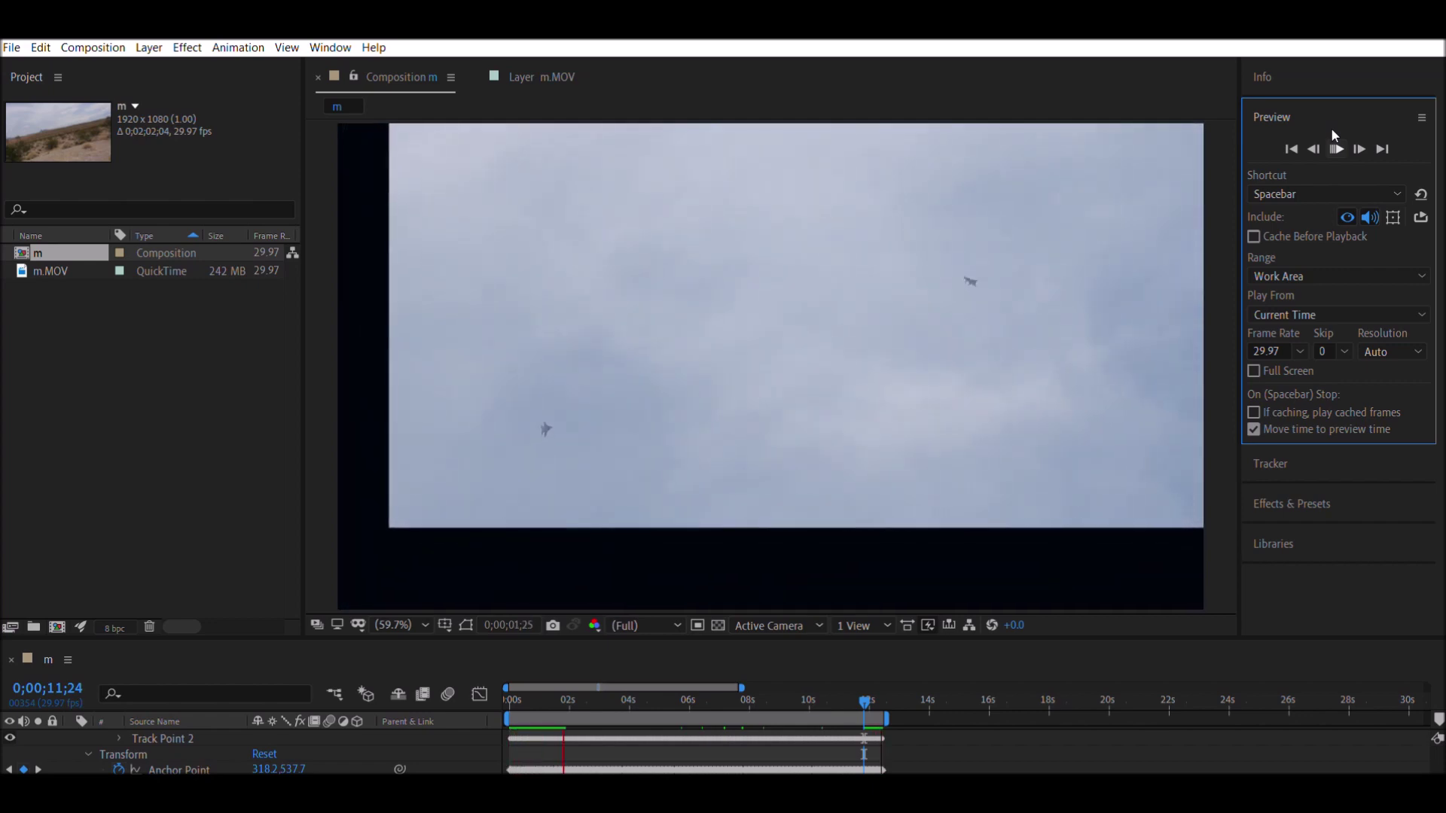
key(space)
key(space)
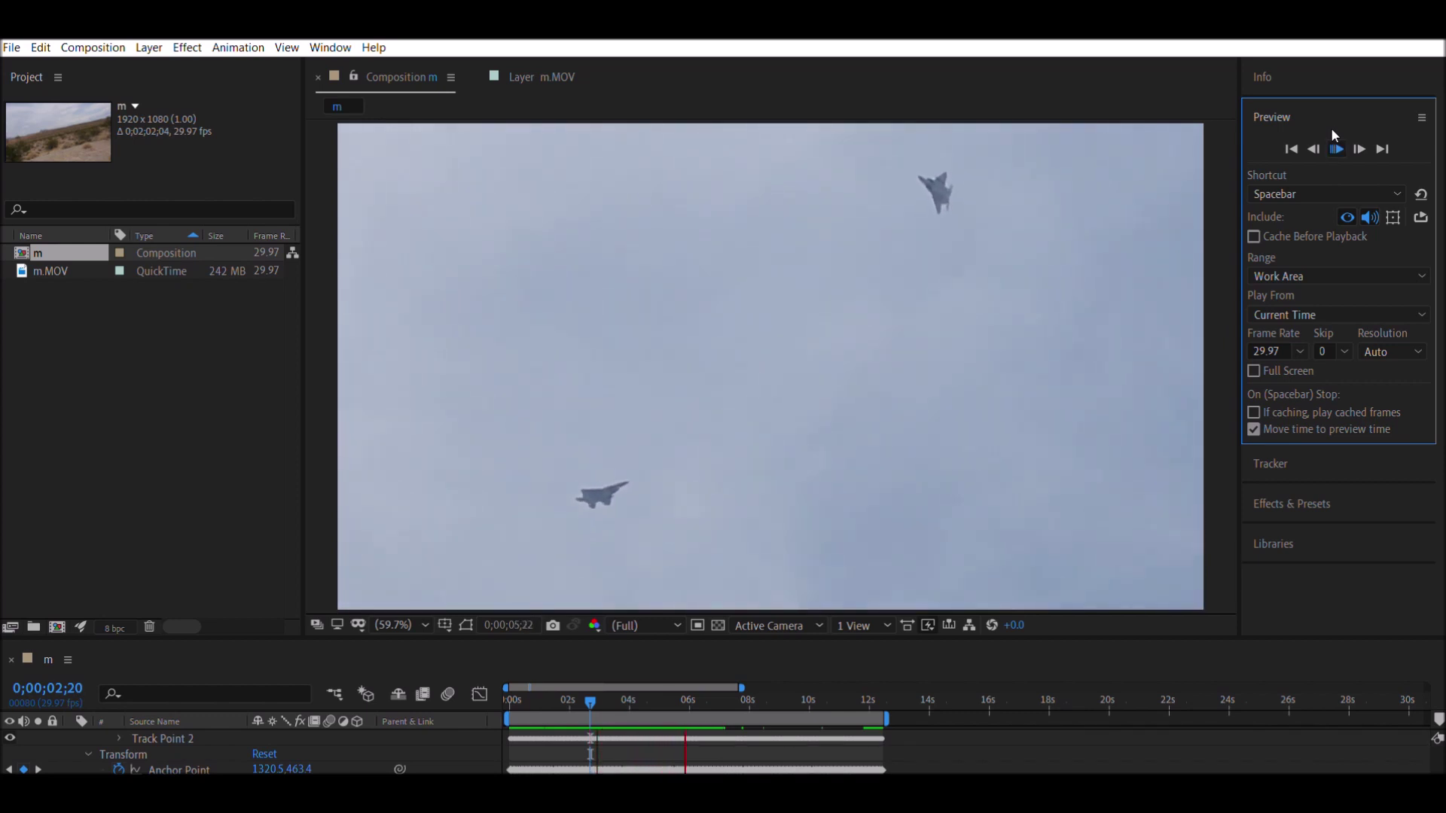
key(space)
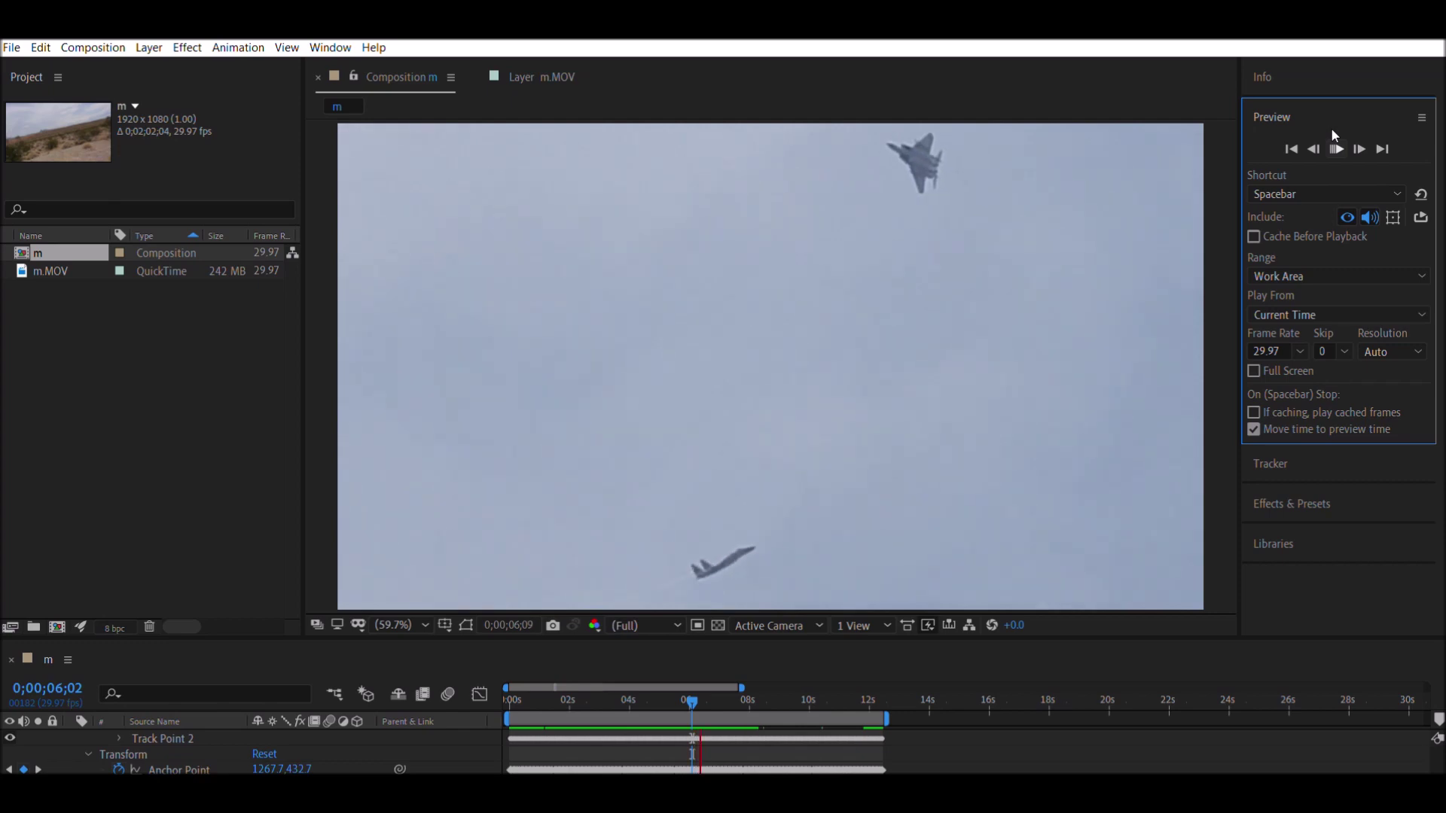
key(space)
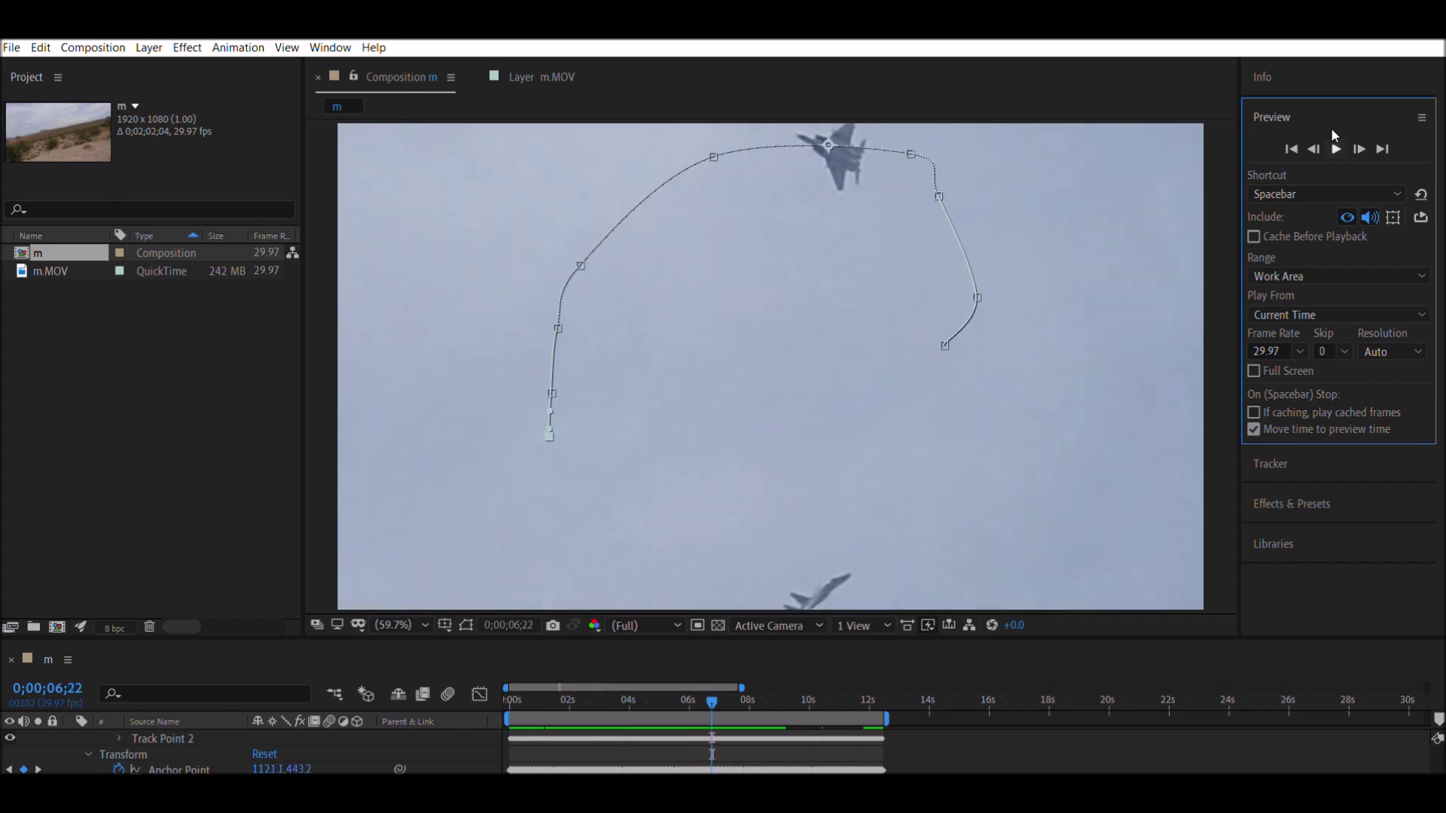
key(space)
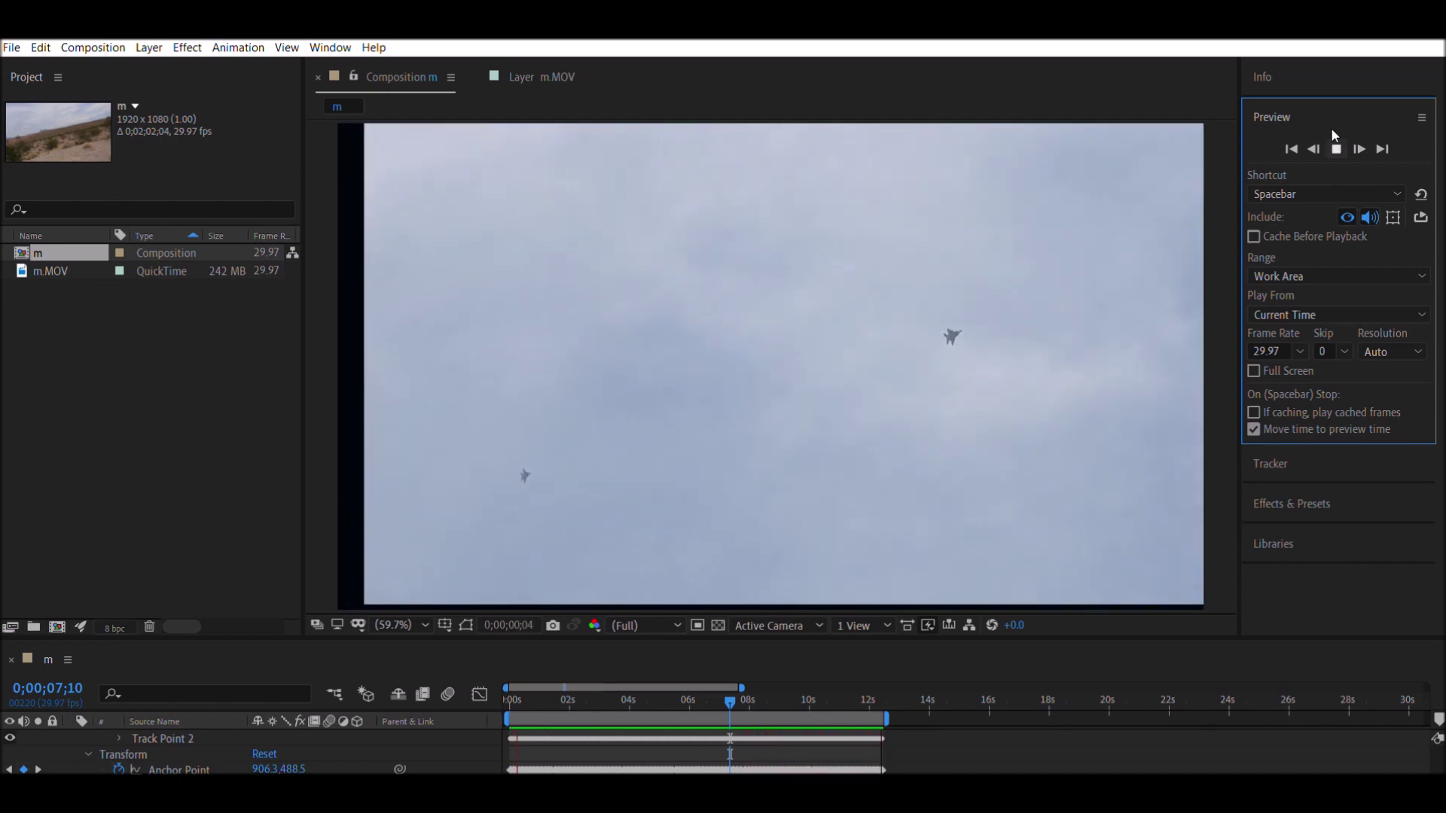
key(space)
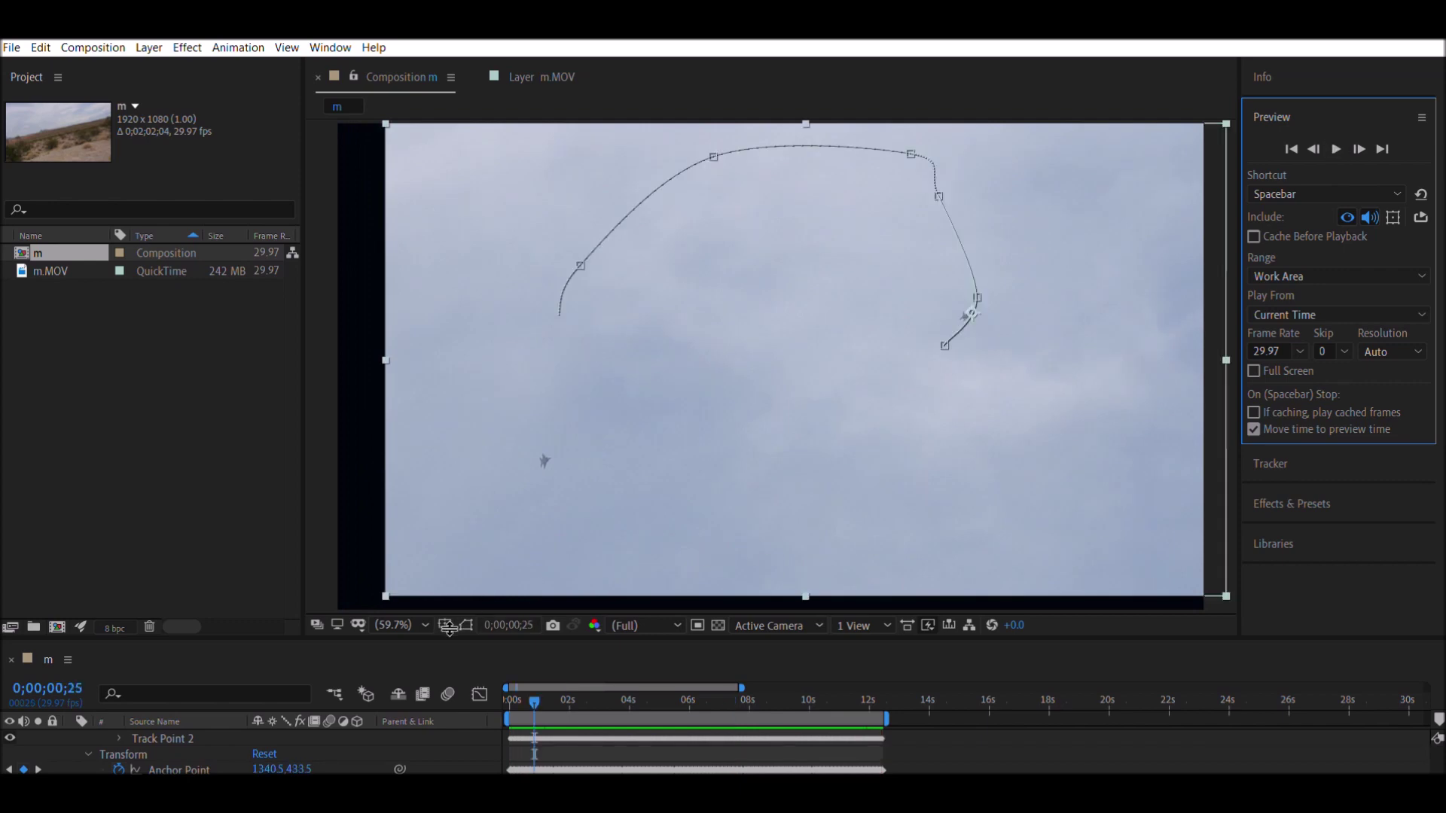
From the first frame, generate Content-Aware Fill layers to cover the black edges
click(534, 680)
key(Home)
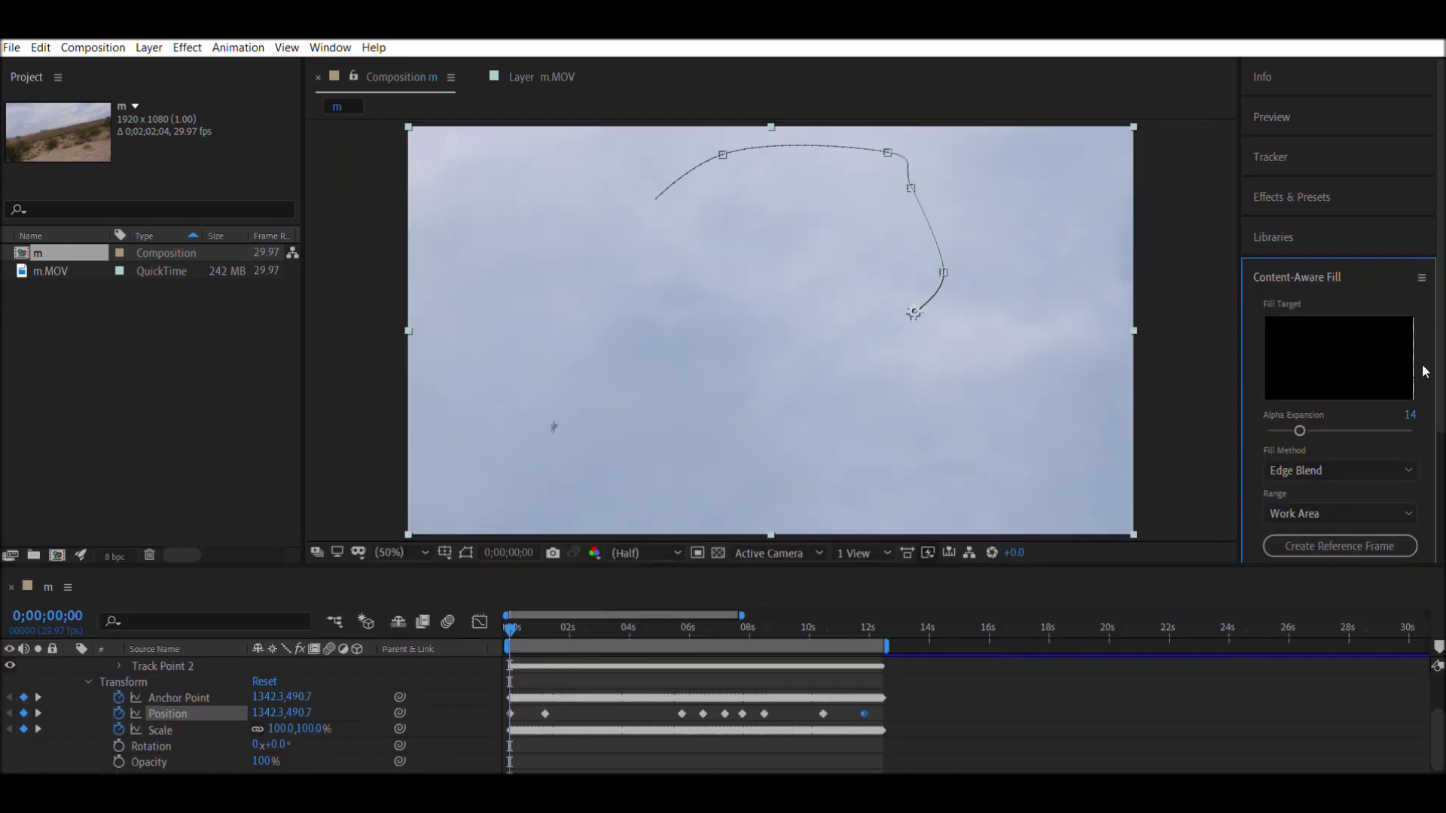
drag(1440, 375, 1440, 482)
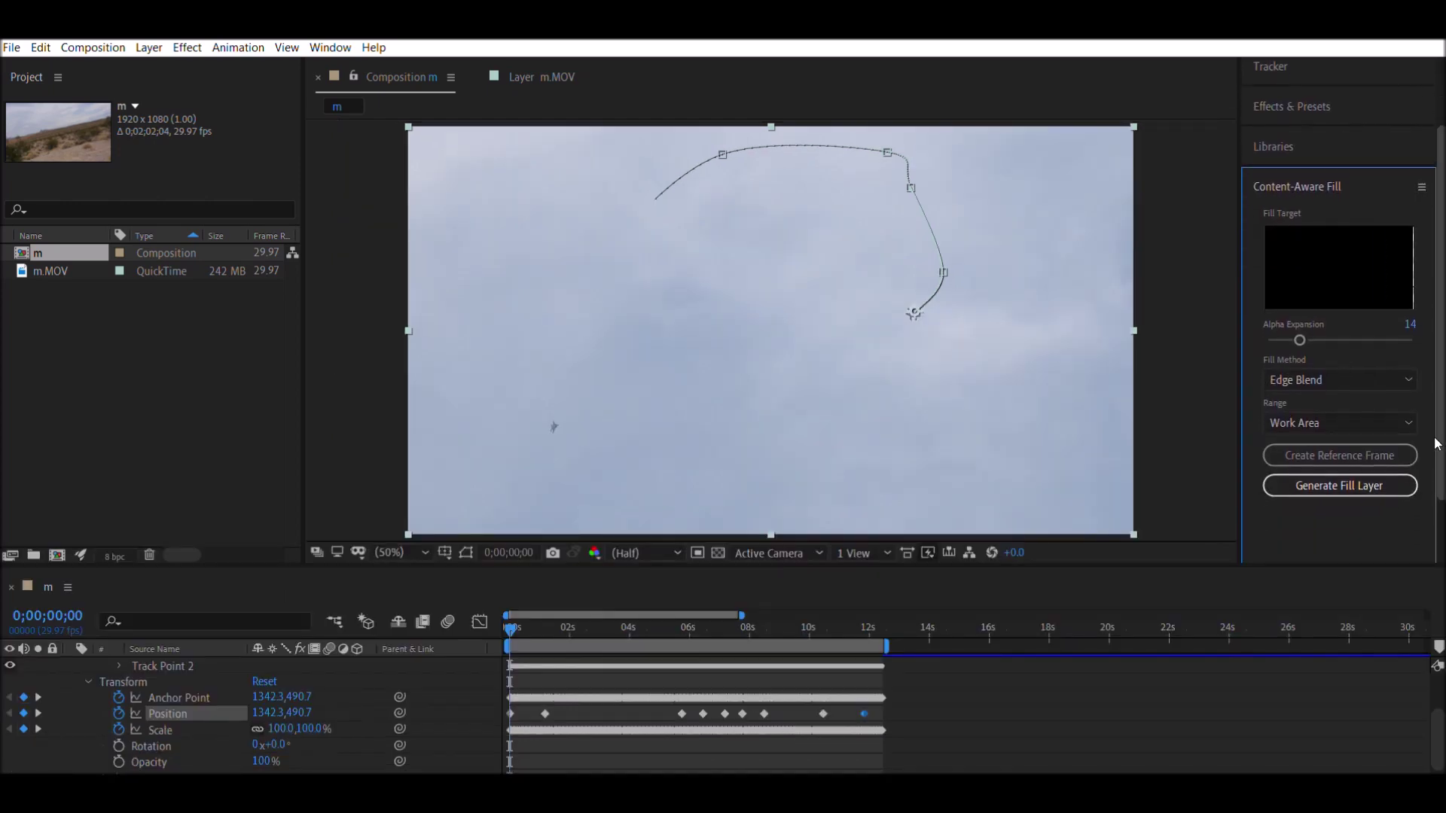
click(1340, 432)
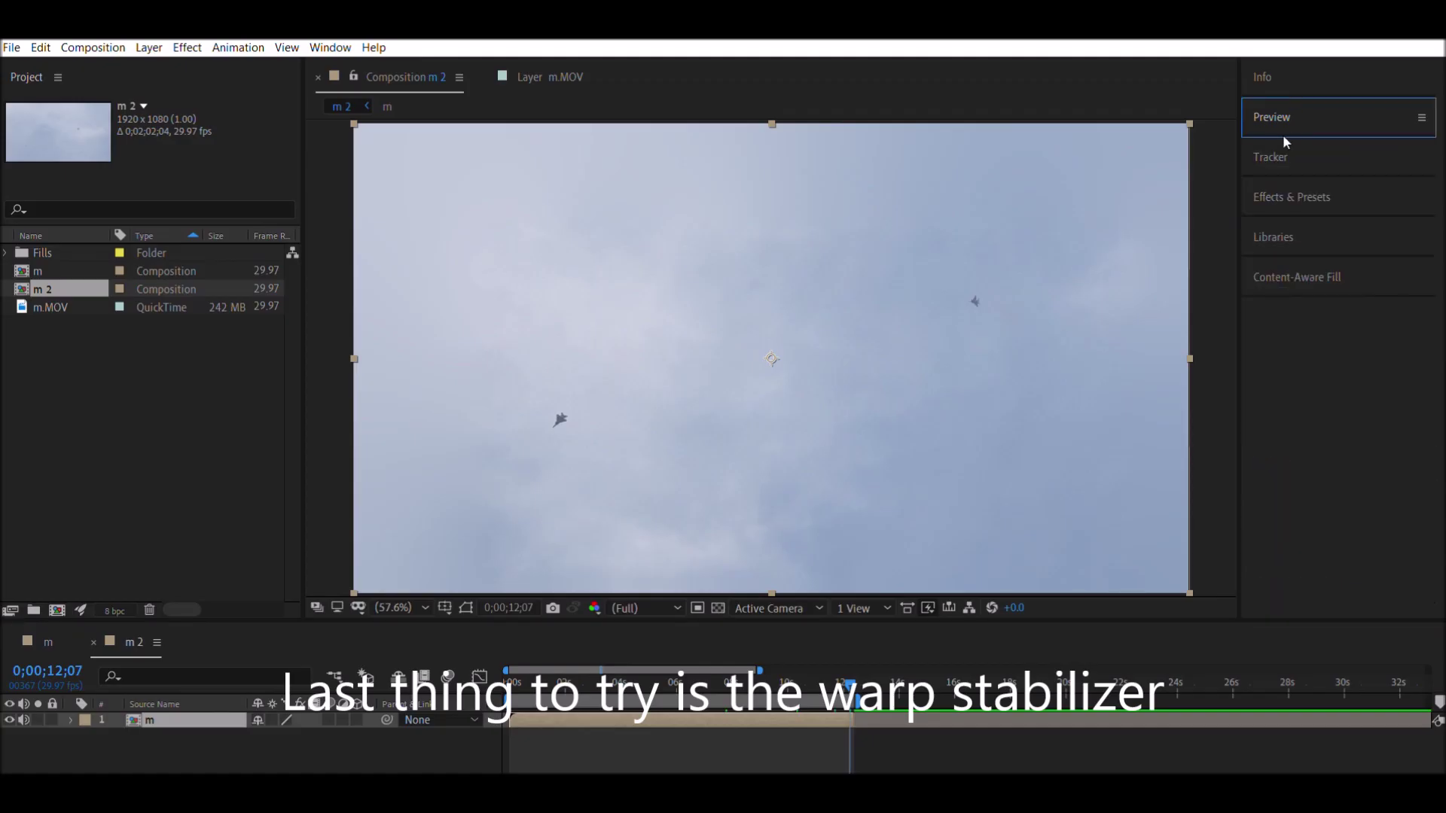
Run Warp Stabilizer from the Tracker panel on layer m in comp m 2
click(1284, 140)
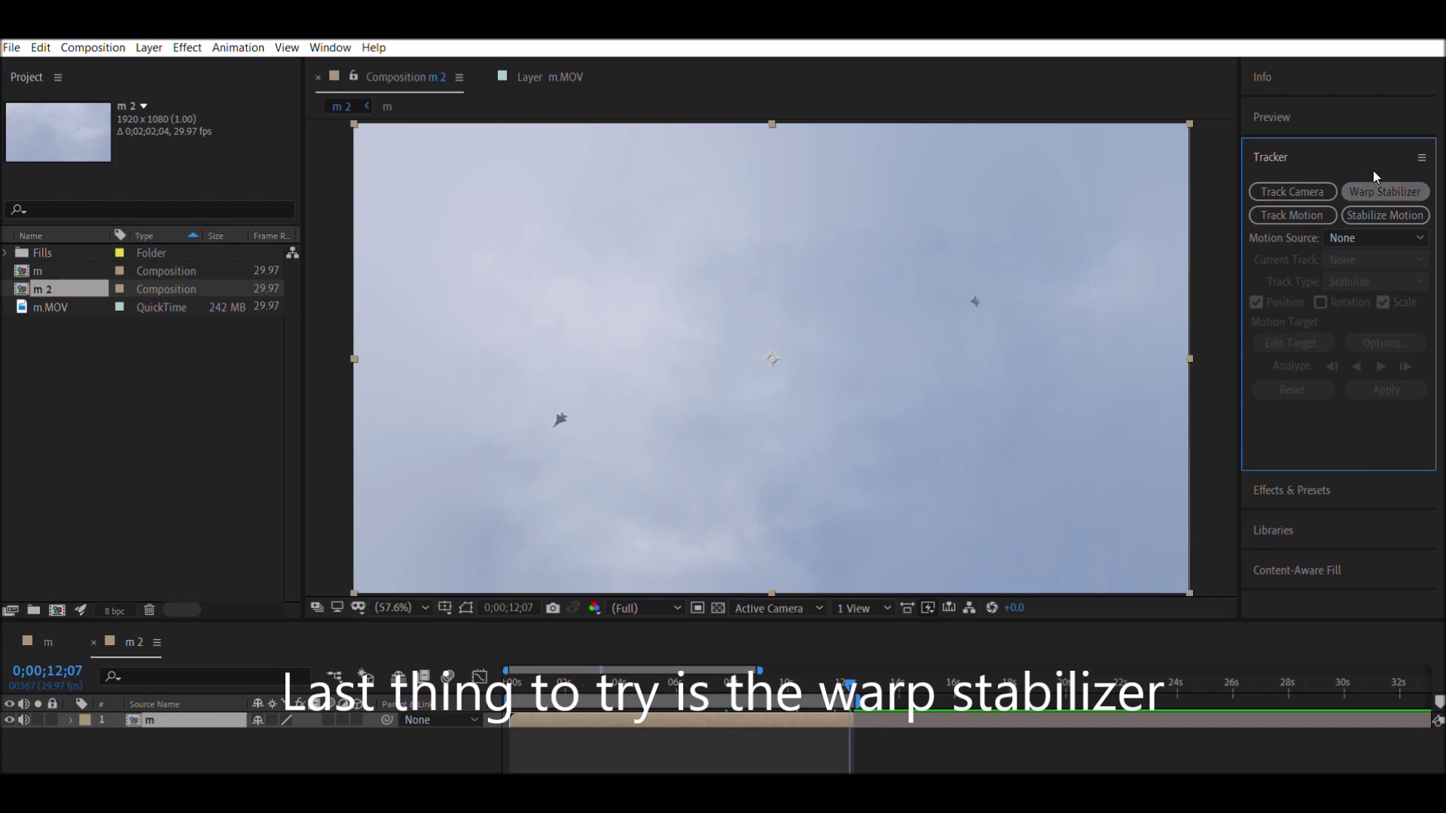
click(1378, 191)
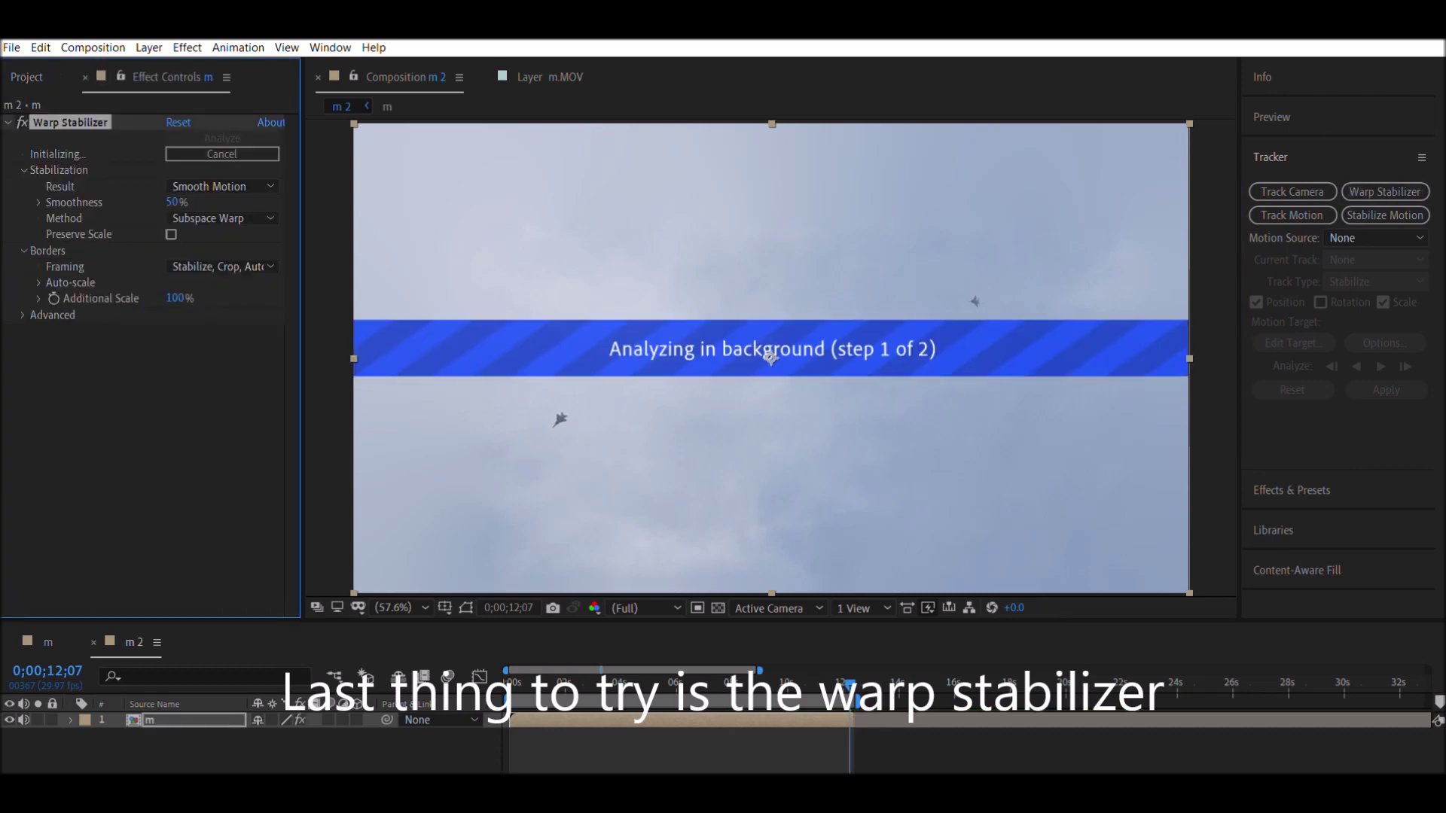